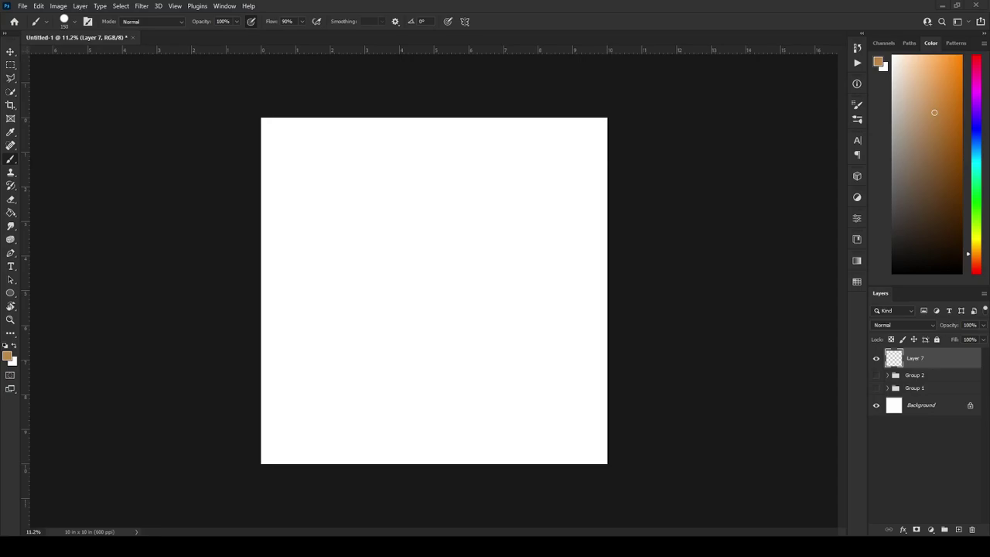
Add an empty Layer 8 above Layer 7 and shrink the brush to 90
{"action": "left_click", "coordinate": [959, 530]}
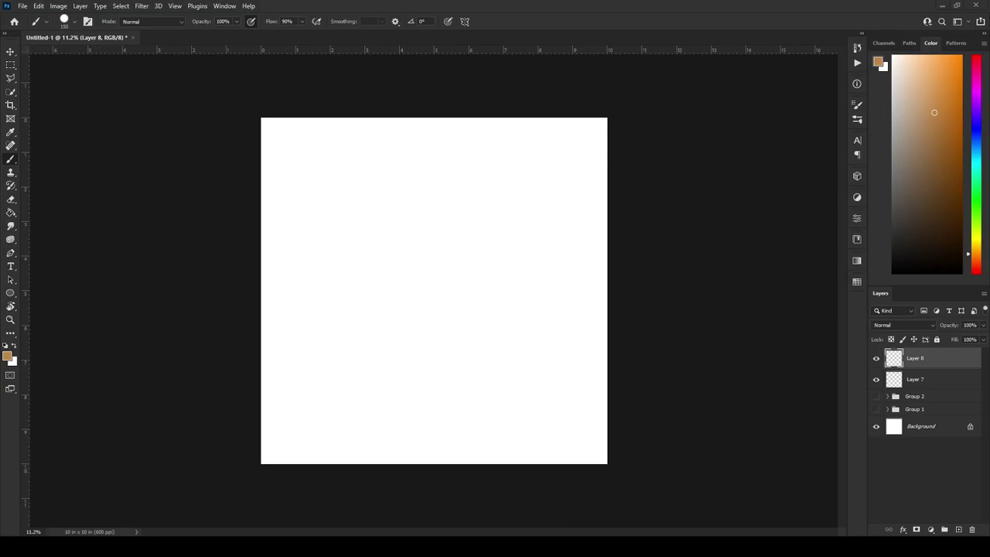
{"action": "key", "text": "bracketleft"}
{"action": "key", "text": "bracketleft"}
{"action": "key", "text": "bracketleft"}
Set the paint colour to black and sketch the large oval for the cup body
{"action": "left_click_drag", "start_coordinate": [510, 295], "coordinate": [510, 283]}
{"action": "key", "text": "ctrl+z"}
{"action": "left_click_drag", "start_coordinate": [895, 186], "coordinate": [892, 272]}
{"action": "left_click_drag", "start_coordinate": [521, 303], "coordinate": [557, 287]}
{"action": "key", "text": "ctrl+z"}
{"action": "mouse_move", "coordinate": [366, 257]}
{"action": "left_mouse_down"}
{"action": "mouse_move", "coordinate": [382, 352]}
{"action": "mouse_move", "coordinate": [354, 269]}
{"action": "left_mouse_up"}
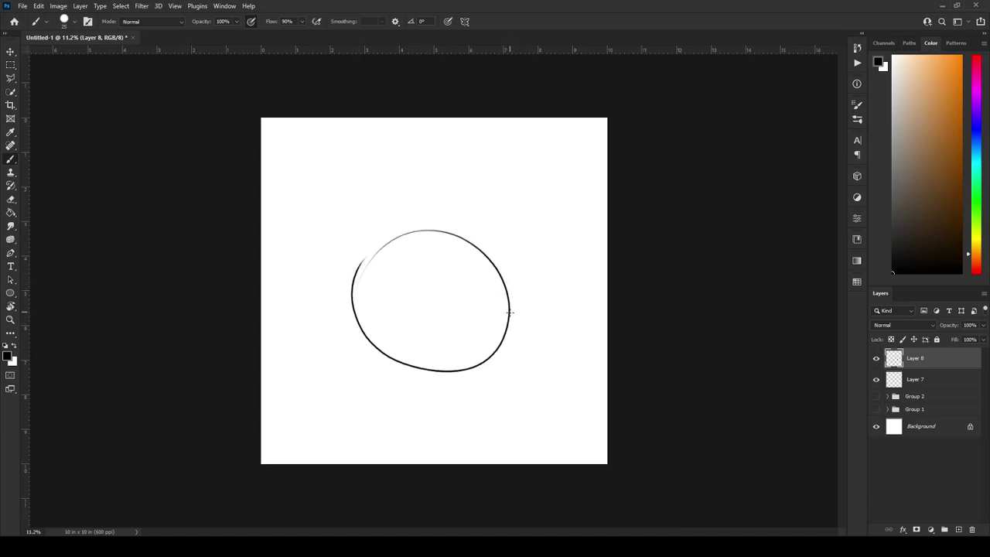
Draw a small handle loop on the oval's right and a curved rim line across its top
{"action": "mouse_move", "coordinate": [509, 316]}
{"action": "left_mouse_down"}
{"action": "mouse_move", "coordinate": [557, 289]}
{"action": "mouse_move", "coordinate": [508, 311]}
{"action": "mouse_move", "coordinate": [544, 332]}
{"action": "mouse_move", "coordinate": [503, 350]}
{"action": "mouse_move", "coordinate": [491, 325]}
{"action": "mouse_move", "coordinate": [531, 347]}
{"action": "mouse_move", "coordinate": [499, 343]}
{"action": "left_mouse_up"}
{"action": "key", "text": "ctrl+z"}
{"action": "key", "text": "ctrl+z"}
{"action": "key", "text": "ctrl+z"}
{"action": "scroll", "coordinate": [426, 294], "scroll_direction": "up", "scroll_amount": 3}
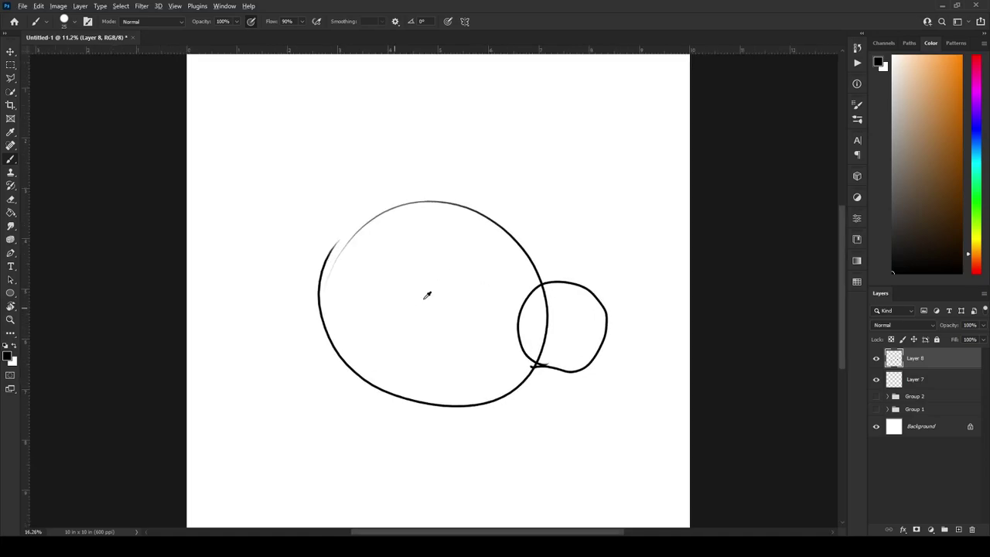
{"action": "scroll", "coordinate": [588, 188], "scroll_direction": "down", "scroll_amount": 3}
{"action": "scroll", "coordinate": [590, 186], "scroll_direction": "up", "scroll_amount": 1}
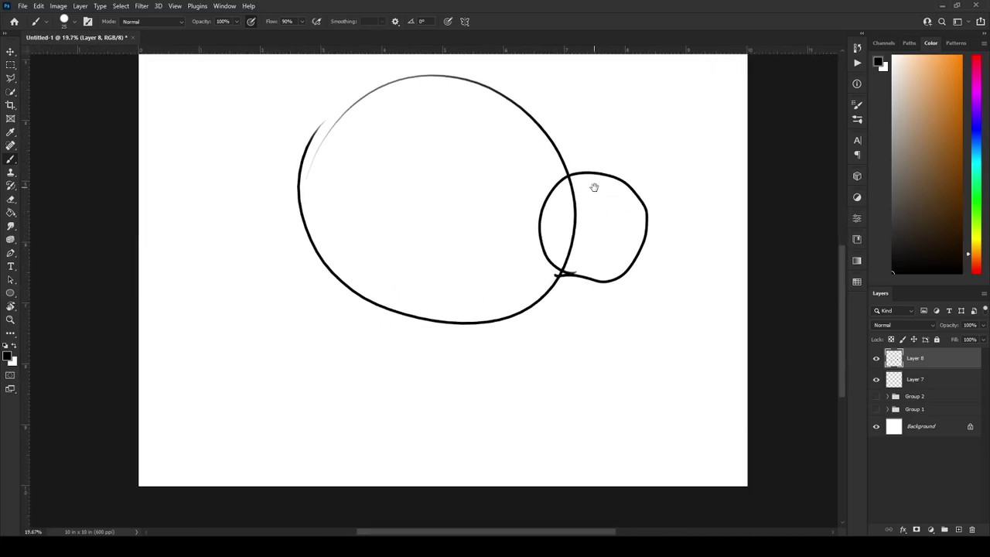
{"action": "scroll", "coordinate": [650, 247], "scroll_direction": "up", "scroll_amount": 2}
{"action": "key", "text": "ctrl+z"}
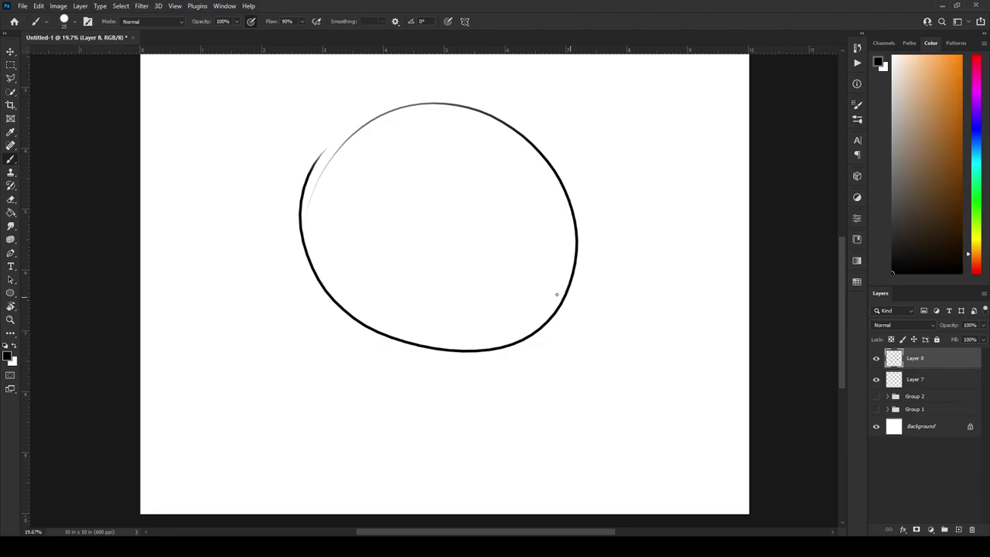
{"action": "mouse_move", "coordinate": [571, 297]}
{"action": "left_mouse_down"}
{"action": "mouse_move", "coordinate": [641, 284]}
{"action": "mouse_move", "coordinate": [560, 294]}
{"action": "left_mouse_up"}
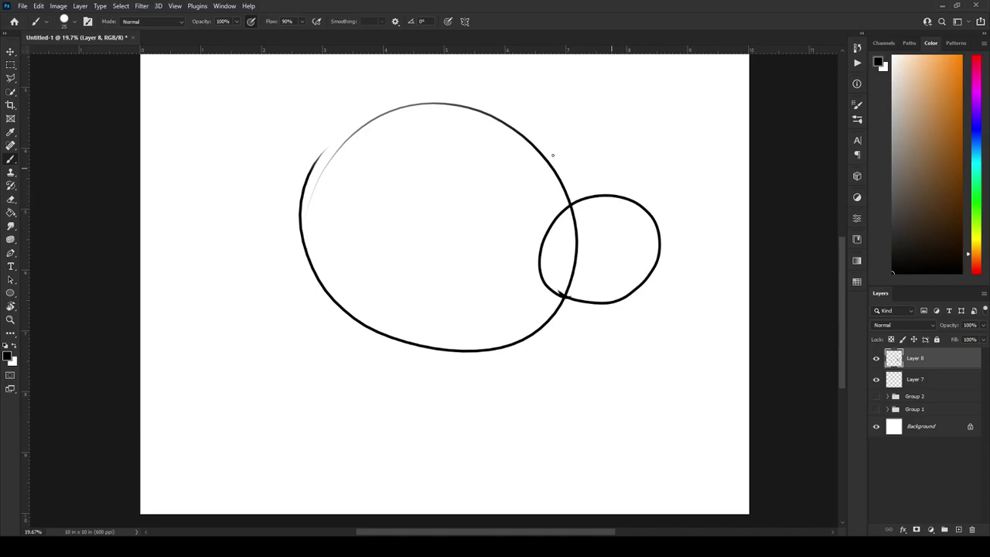
{"action": "scroll", "coordinate": [586, 222], "scroll_direction": "up", "scroll_amount": 3}
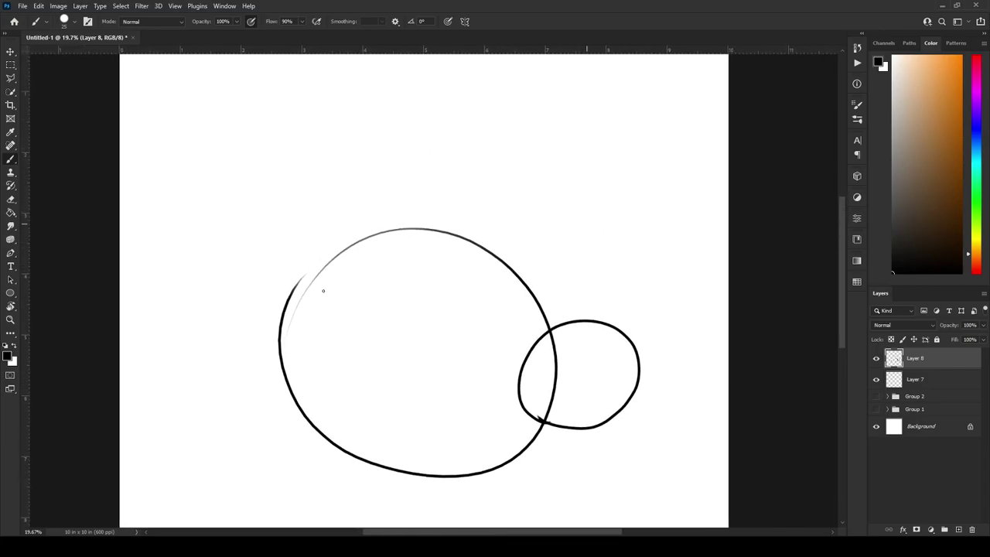
{"action": "mouse_move", "coordinate": [302, 277]}
{"action": "left_mouse_down"}
{"action": "mouse_move", "coordinate": [428, 315]}
{"action": "mouse_move", "coordinate": [541, 309]}
{"action": "left_mouse_up"}
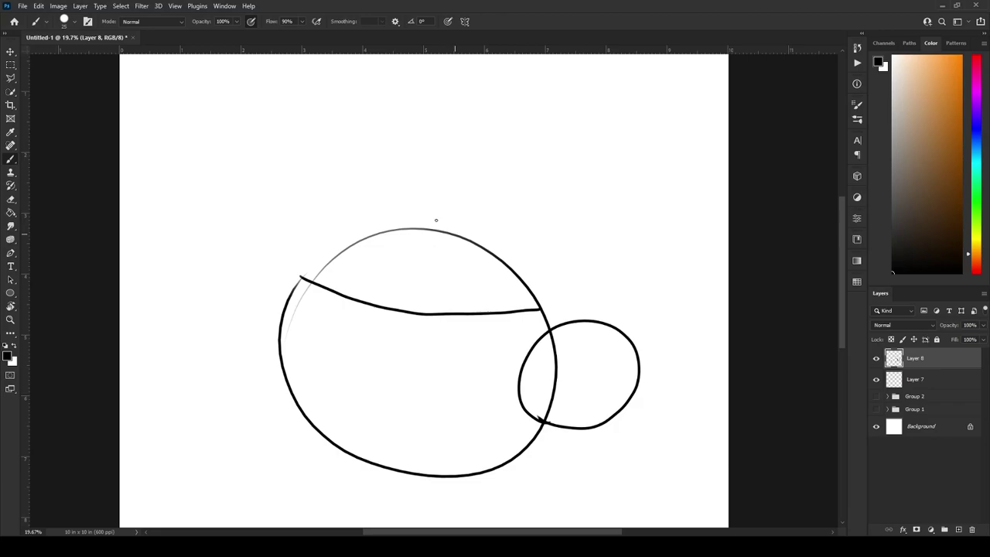
Erase the oval's top arc above the rim and the loop's arc inside the cup
{"action": "key", "text": "e"}
{"action": "mouse_move", "coordinate": [325, 268]}
{"action": "left_mouse_down"}
{"action": "mouse_move", "coordinate": [363, 243]}
{"action": "mouse_move", "coordinate": [422, 239]}
{"action": "mouse_move", "coordinate": [497, 260]}
{"action": "mouse_move", "coordinate": [420, 243]}
{"action": "mouse_move", "coordinate": [466, 232]}
{"action": "mouse_move", "coordinate": [348, 241]}
{"action": "mouse_move", "coordinate": [310, 263]}
{"action": "mouse_move", "coordinate": [471, 257]}
{"action": "mouse_move", "coordinate": [538, 308]}
{"action": "left_mouse_up"}
{"action": "key", "text": "bracketleft"}
{"action": "key", "text": "bracketleft"}
{"action": "key", "text": "bracketleft"}
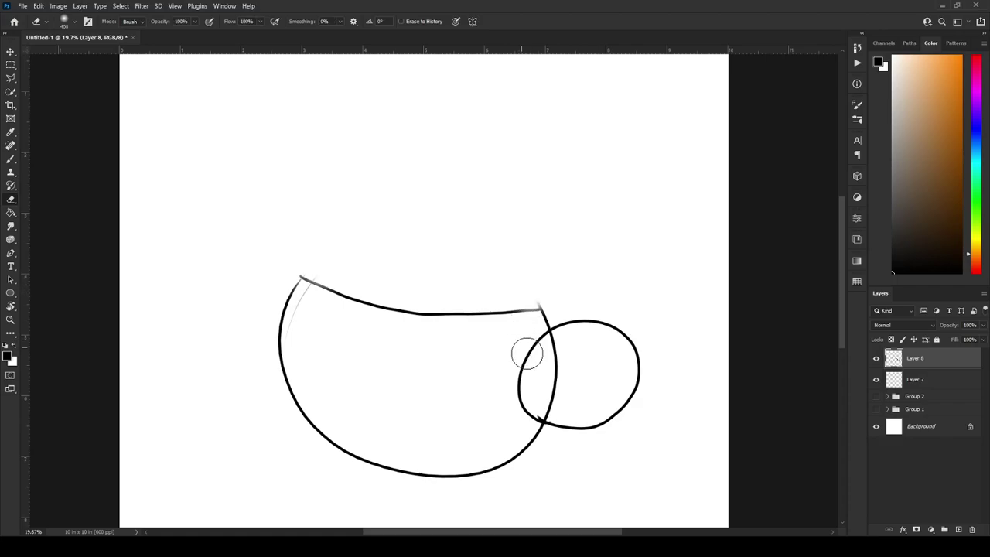
{"action": "mouse_move", "coordinate": [526, 357]}
{"action": "left_mouse_down"}
{"action": "mouse_move", "coordinate": [538, 332]}
{"action": "mouse_move", "coordinate": [541, 357]}
{"action": "mouse_move", "coordinate": [520, 394]}
{"action": "mouse_move", "coordinate": [520, 417]}
{"action": "mouse_move", "coordinate": [538, 414]}
{"action": "mouse_move", "coordinate": [540, 391]}
{"action": "left_mouse_up"}
{"action": "left_click_drag", "start_coordinate": [661, 216], "coordinate": [710, 136]}
Brush the handle's inner loop, join the left side to the rim and darken the faint side
{"action": "key", "text": "b"}
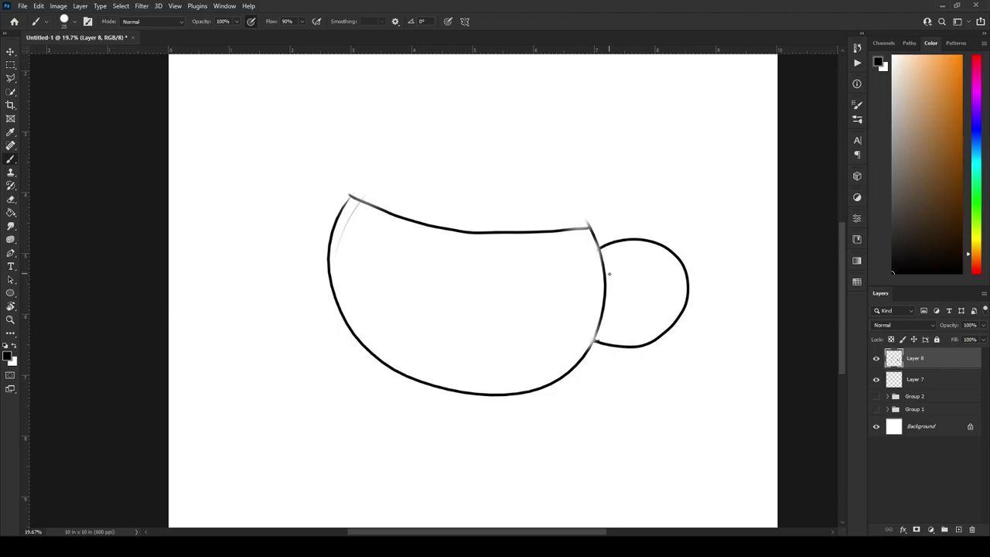
{"action": "mouse_move", "coordinate": [609, 273]}
{"action": "left_mouse_down"}
{"action": "mouse_move", "coordinate": [659, 285]}
{"action": "mouse_move", "coordinate": [617, 325]}
{"action": "mouse_move", "coordinate": [598, 325]}
{"action": "mouse_move", "coordinate": [592, 342]}
{"action": "left_mouse_up"}
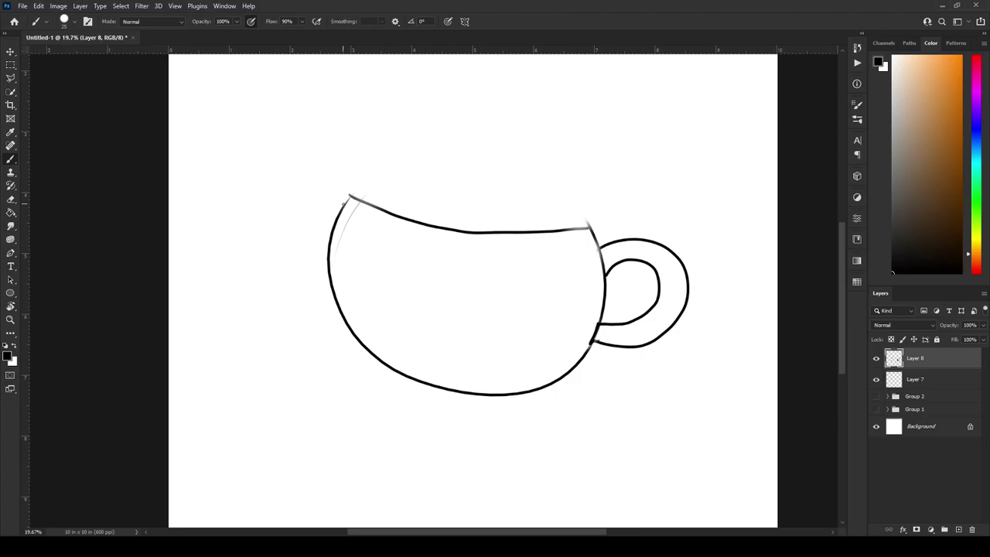
{"action": "left_click_drag", "start_coordinate": [343, 204], "coordinate": [350, 195]}
{"action": "left_click_drag", "start_coordinate": [592, 341], "coordinate": [605, 293]}
{"action": "scroll", "coordinate": [454, 327], "scroll_direction": "down", "scroll_amount": 3}
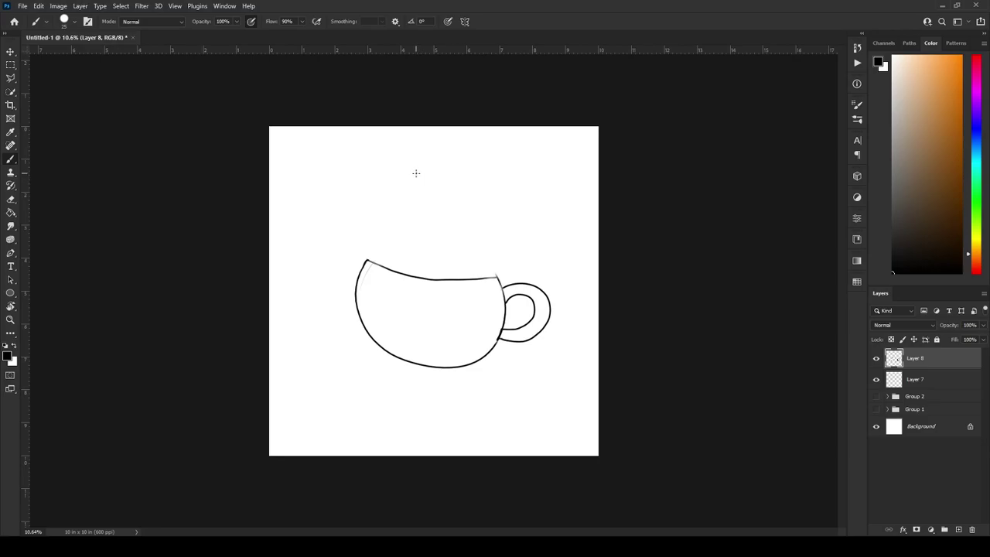
{"action": "mouse_move", "coordinate": [416, 173]}
{"action": "left_mouse_down"}
{"action": "mouse_move", "coordinate": [531, 136]}
{"action": "mouse_move", "coordinate": [541, 170]}
{"action": "mouse_move", "coordinate": [567, 190]}
{"action": "mouse_move", "coordinate": [588, 401]}
{"action": "mouse_move", "coordinate": [456, 455]}
{"action": "mouse_move", "coordinate": [284, 352]}
{"action": "mouse_move", "coordinate": [383, 452]}
{"action": "mouse_move", "coordinate": [290, 296]}
{"action": "mouse_move", "coordinate": [325, 251]}
{"action": "mouse_move", "coordinate": [481, 194]}
{"action": "left_mouse_up"}
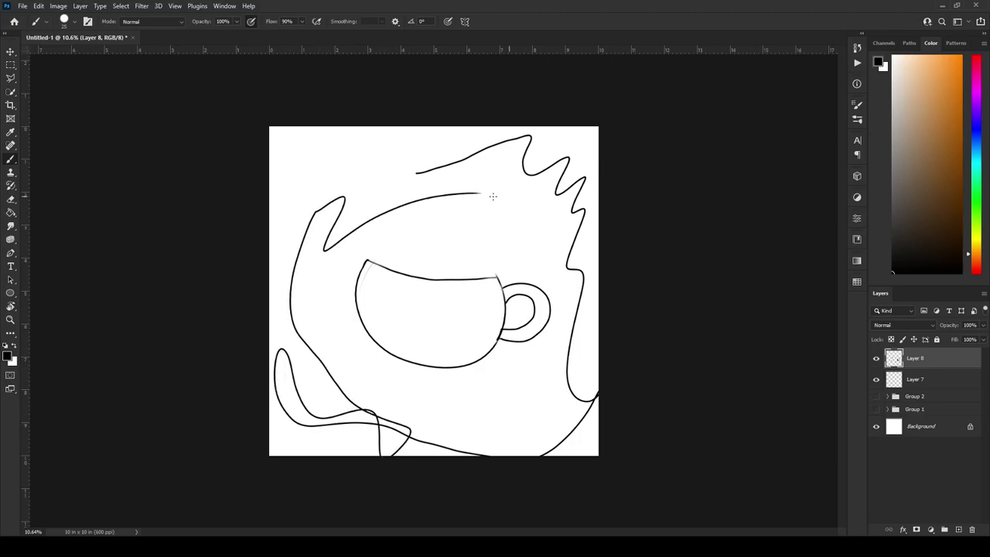
{"action": "key", "text": "ctrl+z"}
{"action": "mouse_move", "coordinate": [301, 188]}
{"action": "left_mouse_down"}
{"action": "mouse_move", "coordinate": [405, 170]}
{"action": "mouse_move", "coordinate": [453, 190]}
{"action": "left_mouse_up"}
{"action": "key", "text": "ctrl+z"}
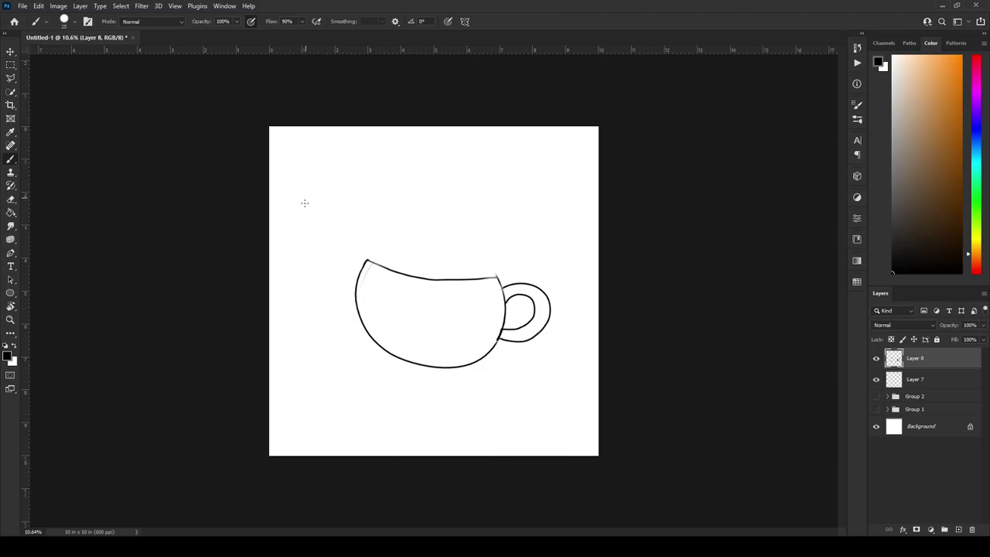
{"action": "mouse_move", "coordinate": [294, 206]}
{"action": "left_mouse_down"}
{"action": "mouse_move", "coordinate": [318, 180]}
{"action": "mouse_move", "coordinate": [395, 181]}
{"action": "mouse_move", "coordinate": [458, 164]}
{"action": "mouse_move", "coordinate": [572, 204]}
{"action": "mouse_move", "coordinate": [655, 159]}
{"action": "left_mouse_up"}
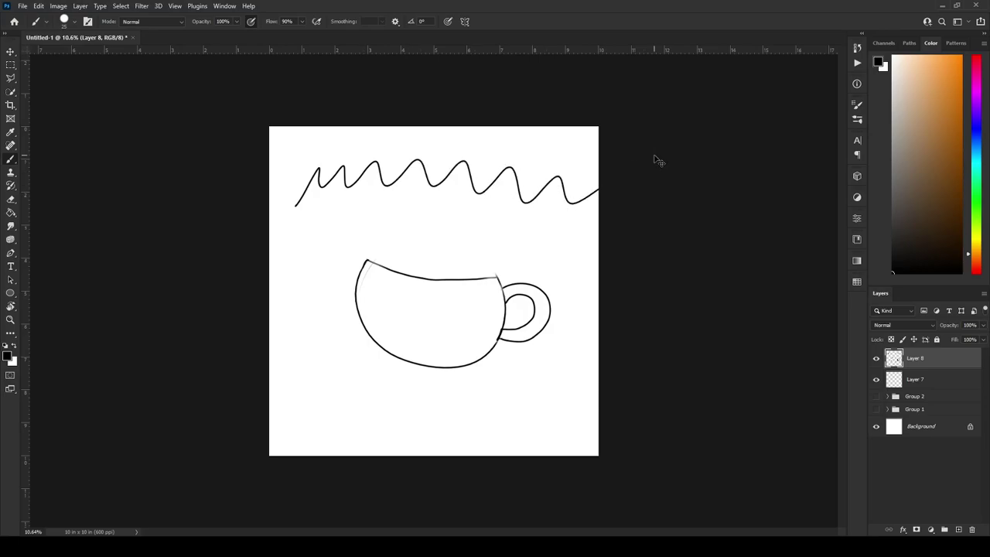
{"action": "key", "text": "ctrl+z"}
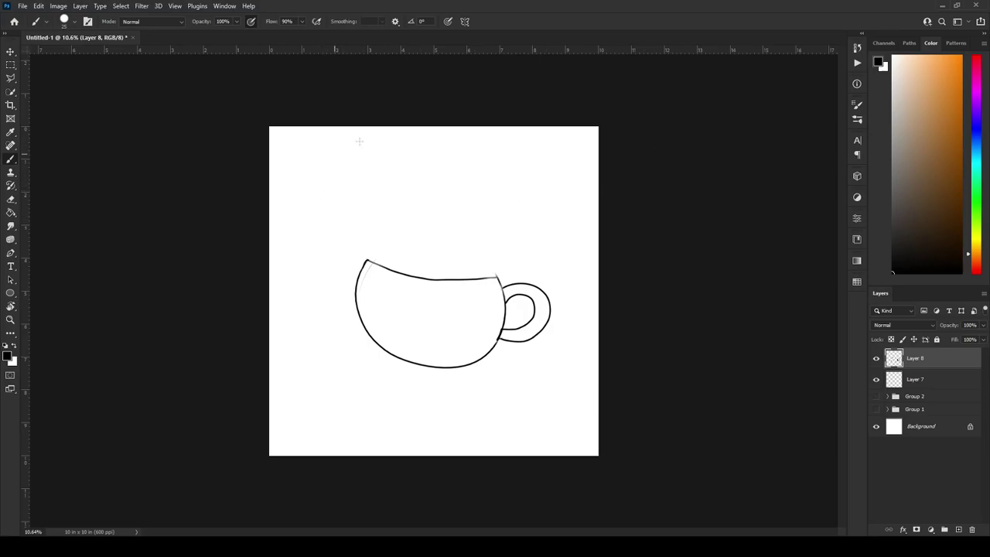
{"action": "mouse_move", "coordinate": [334, 153]}
{"action": "left_mouse_down"}
{"action": "mouse_move", "coordinate": [422, 137]}
{"action": "mouse_move", "coordinate": [393, 183]}
{"action": "mouse_move", "coordinate": [372, 283]}
{"action": "left_mouse_up"}
{"action": "key", "text": "ctrl+z"}
{"action": "mouse_move", "coordinate": [348, 173]}
{"action": "left_mouse_down"}
{"action": "mouse_move", "coordinate": [353, 162]}
{"action": "mouse_move", "coordinate": [416, 180]}
{"action": "mouse_move", "coordinate": [402, 149]}
{"action": "left_mouse_up"}
{"action": "key", "text": "ctrl+z"}
{"action": "key", "text": "ctrl+z"}
Draw the saucer ellipse around the cup's base
{"action": "mouse_move", "coordinate": [359, 316]}
{"action": "left_mouse_down"}
{"action": "mouse_move", "coordinate": [282, 397]}
{"action": "mouse_move", "coordinate": [461, 410]}
{"action": "mouse_move", "coordinate": [602, 359]}
{"action": "mouse_move", "coordinate": [541, 345]}
{"action": "left_mouse_up"}
{"action": "key", "text": "ctrl+z"}
{"action": "mouse_move", "coordinate": [359, 326]}
{"action": "left_mouse_down"}
{"action": "mouse_move", "coordinate": [367, 384]}
{"action": "mouse_move", "coordinate": [480, 381]}
{"action": "mouse_move", "coordinate": [523, 343]}
{"action": "left_mouse_up"}
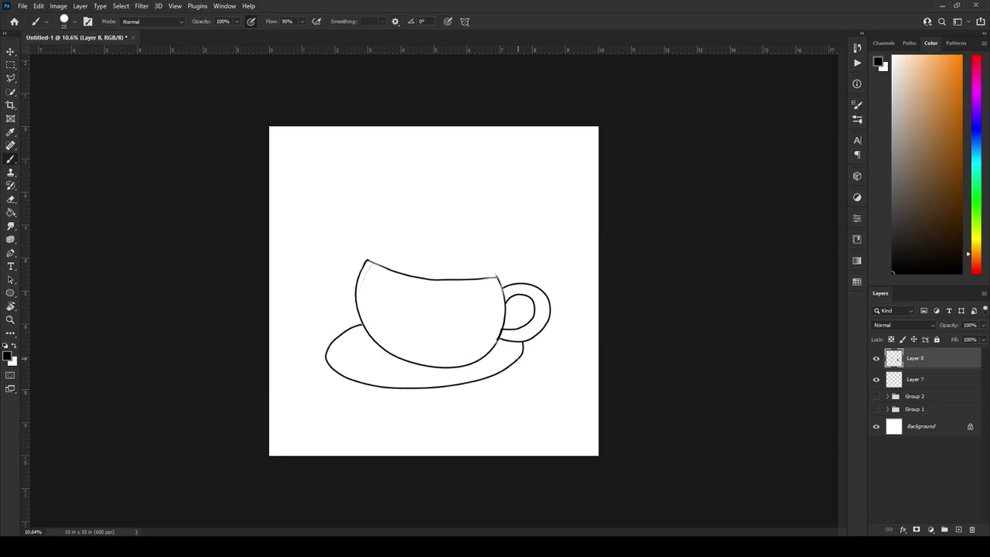
{"action": "scroll", "coordinate": [527, 354], "scroll_direction": "up", "scroll_amount": 2}
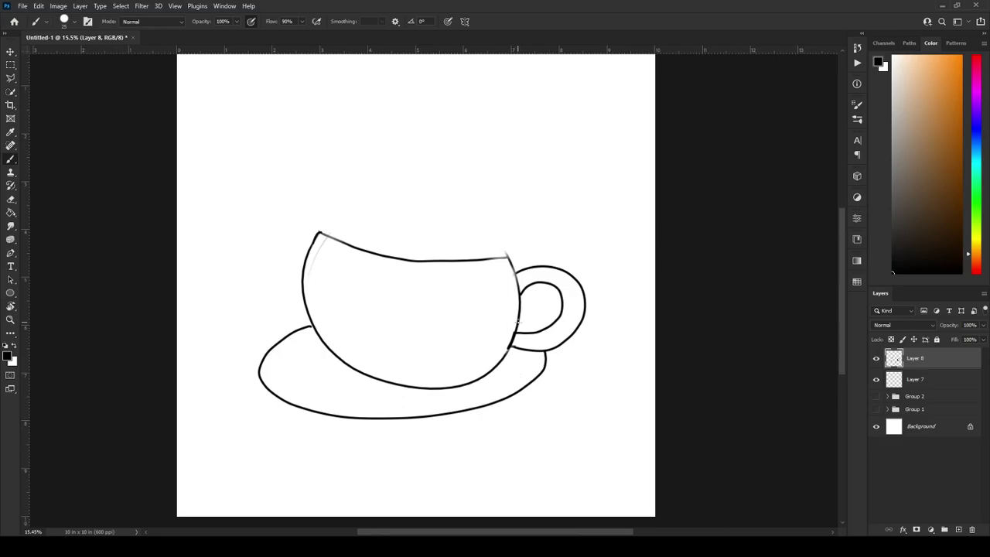
{"action": "mouse_move", "coordinate": [532, 352]}
{"action": "left_mouse_down"}
{"action": "mouse_move", "coordinate": [568, 284]}
{"action": "mouse_move", "coordinate": [581, 307]}
{"action": "mouse_move", "coordinate": [575, 332]}
{"action": "mouse_move", "coordinate": [565, 266]}
{"action": "left_mouse_up"}
Erase the stray rim stroke at the cup's top-left corner
{"action": "key", "text": "e"}
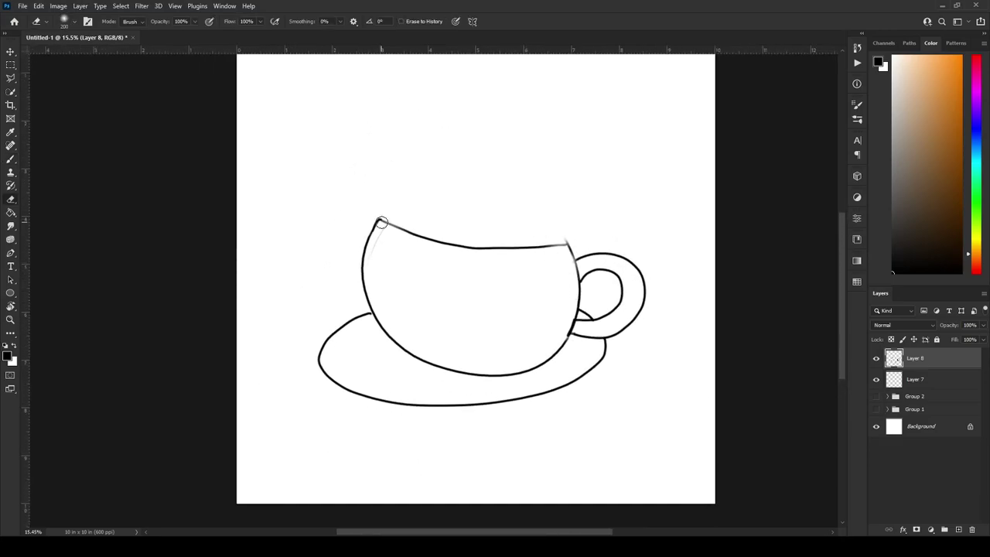
{"action": "mouse_move", "coordinate": [380, 221]}
{"action": "left_mouse_down"}
{"action": "mouse_move", "coordinate": [367, 222]}
{"action": "mouse_move", "coordinate": [415, 217]}
{"action": "mouse_move", "coordinate": [437, 229]}
{"action": "left_mouse_up"}
{"action": "mouse_move", "coordinate": [376, 231]}
{"action": "left_mouse_down"}
{"action": "mouse_move", "coordinate": [442, 234]}
{"action": "mouse_move", "coordinate": [407, 225]}
{"action": "mouse_move", "coordinate": [395, 235]}
{"action": "mouse_move", "coordinate": [456, 244]}
{"action": "left_mouse_up"}
{"action": "key", "text": "b"}
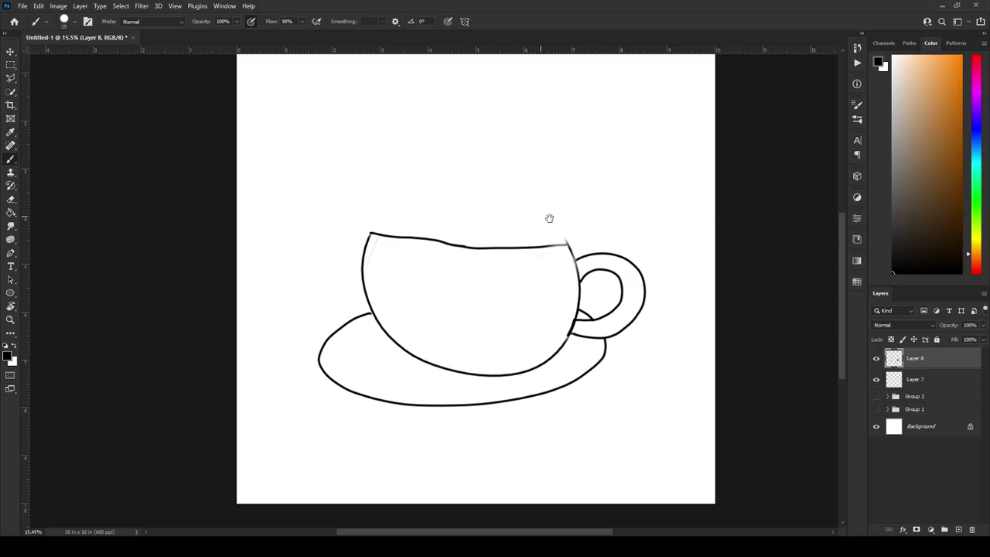
Draw three wavy steam wisps rising above the cup
{"action": "scroll", "coordinate": [549, 232], "scroll_direction": "up", "scroll_amount": 1}
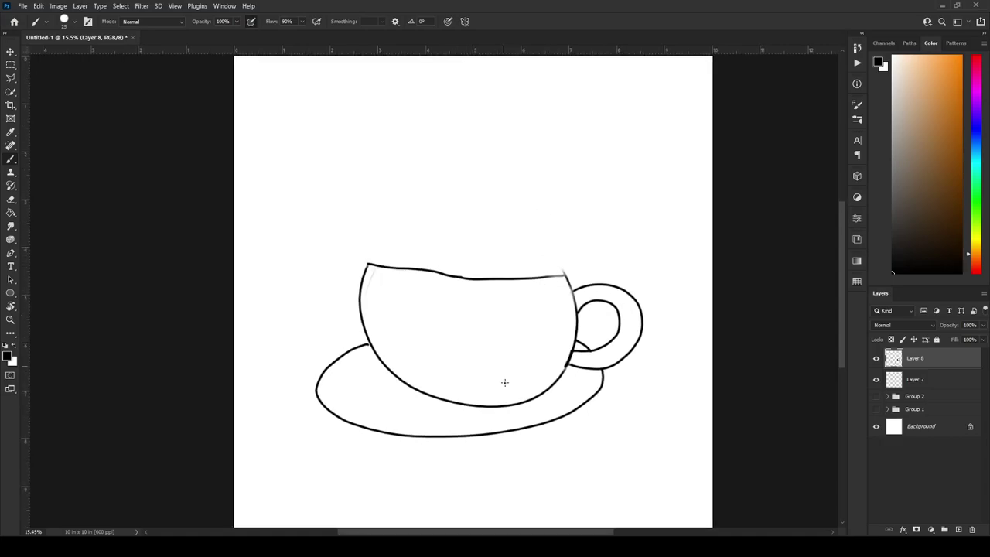
{"action": "left_click_drag", "start_coordinate": [424, 123], "coordinate": [419, 194]}
{"action": "left_click_drag", "start_coordinate": [471, 118], "coordinate": [474, 246]}
{"action": "mouse_move", "coordinate": [531, 130]}
{"action": "left_mouse_down"}
{"action": "mouse_move", "coordinate": [540, 205]}
{"action": "mouse_move", "coordinate": [526, 260]}
{"action": "left_mouse_up"}
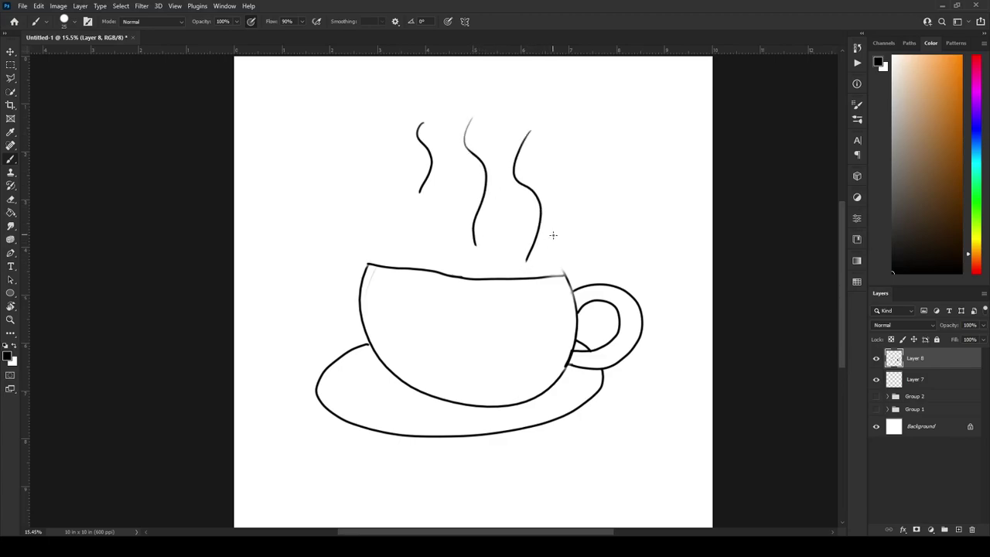
{"action": "scroll", "coordinate": [554, 234], "scroll_direction": "down", "scroll_amount": 1}
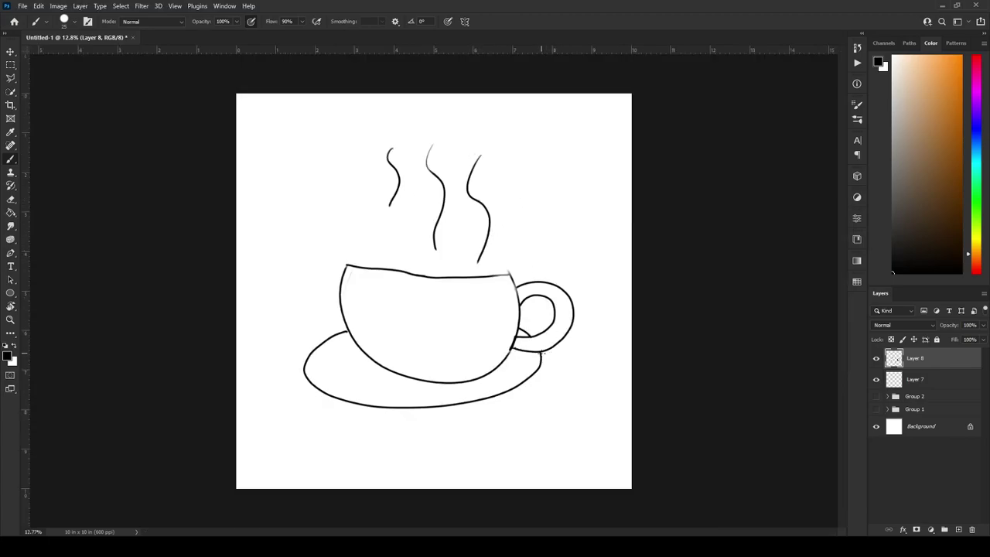
Draw the table line out to the right and left edges behind the saucer
{"action": "left_click_drag", "start_coordinate": [541, 352], "coordinate": [631, 351]}
{"action": "key", "text": "ctrl+z"}
{"action": "left_click_drag", "start_coordinate": [543, 352], "coordinate": [661, 352]}
{"action": "left_click_drag", "start_coordinate": [309, 352], "coordinate": [232, 352]}
Add Layer 9 below Layer 8 and set the paint colour to bright red
{"action": "left_click", "coordinate": [959, 529]}
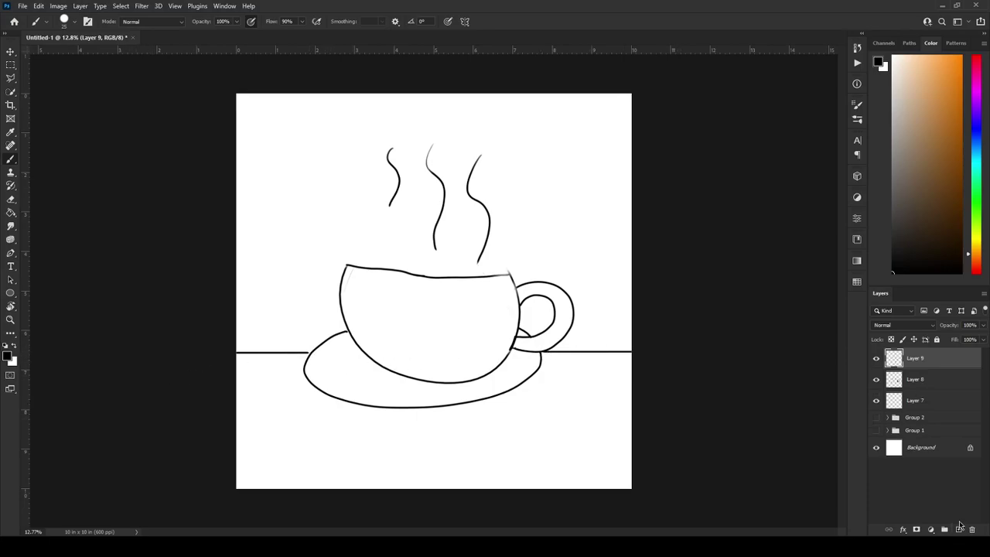
{"action": "left_click_drag", "start_coordinate": [940, 363], "coordinate": [949, 376]}
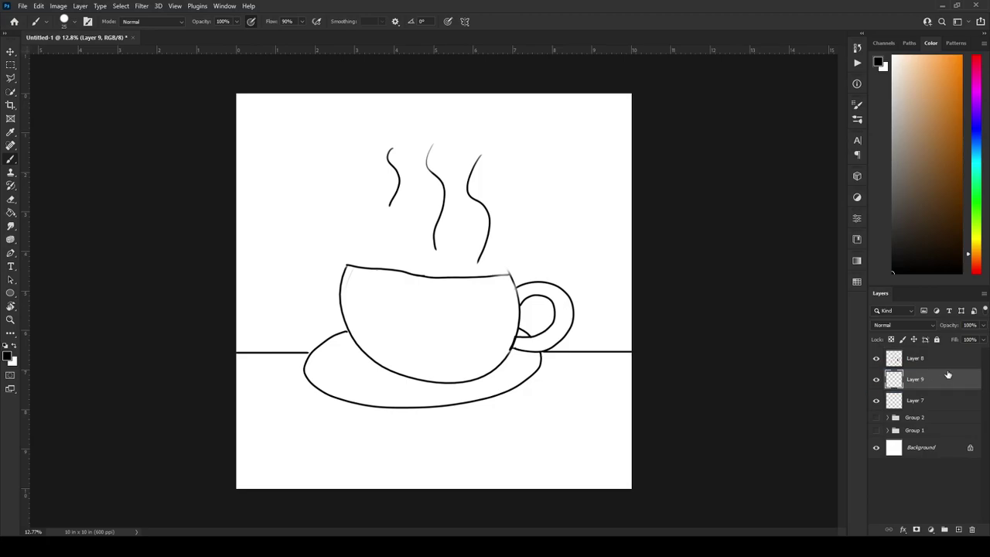
{"action": "left_click_drag", "start_coordinate": [972, 266], "coordinate": [973, 159]}
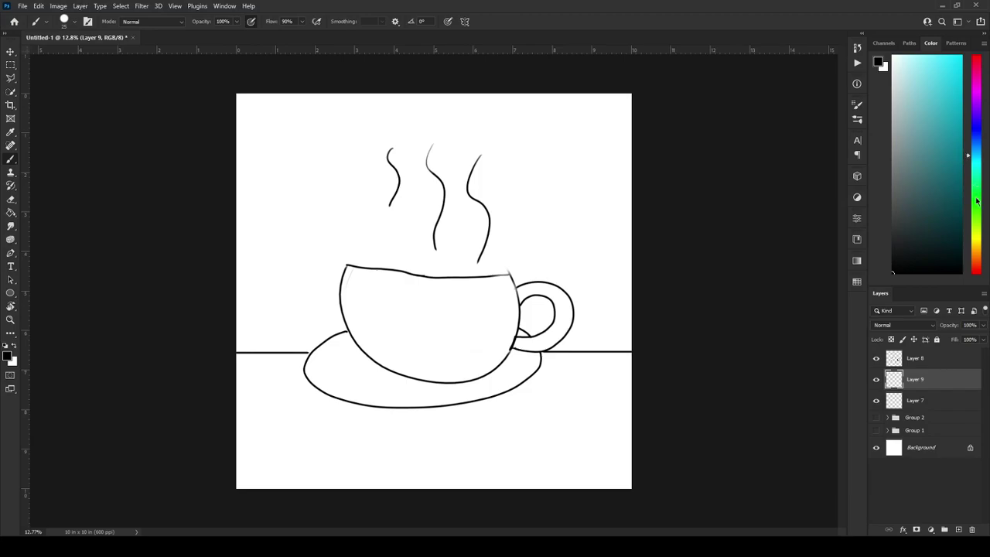
{"action": "left_click_drag", "start_coordinate": [977, 201], "coordinate": [978, 271]}
{"action": "left_click", "coordinate": [960, 55]}
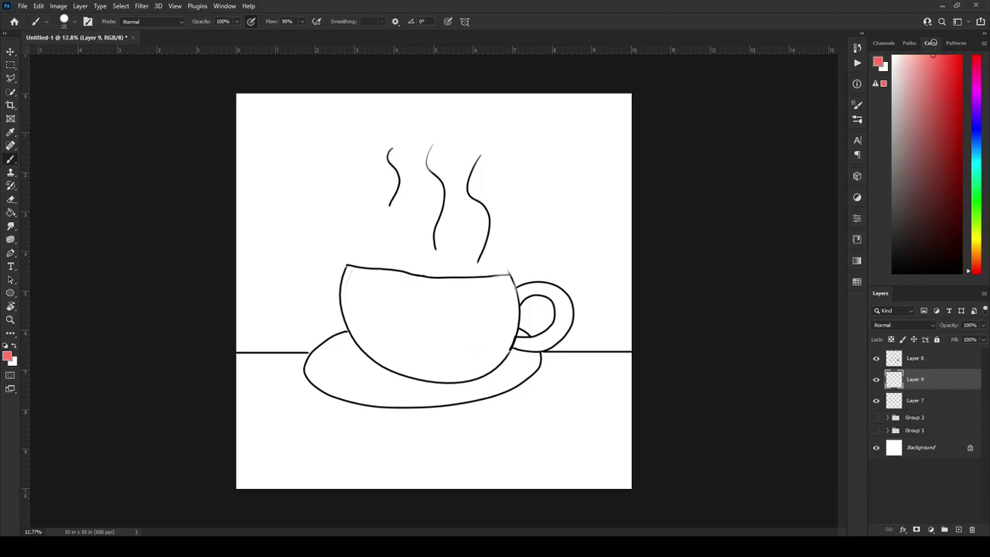
{"action": "left_click_drag", "start_coordinate": [931, 42], "coordinate": [957, 24]}
Paint a red line across the cup and a row of small red curls above it
{"action": "mouse_move", "coordinate": [340, 294]}
{"action": "left_mouse_down"}
{"action": "mouse_move", "coordinate": [412, 321]}
{"action": "mouse_move", "coordinate": [520, 312]}
{"action": "left_mouse_up"}
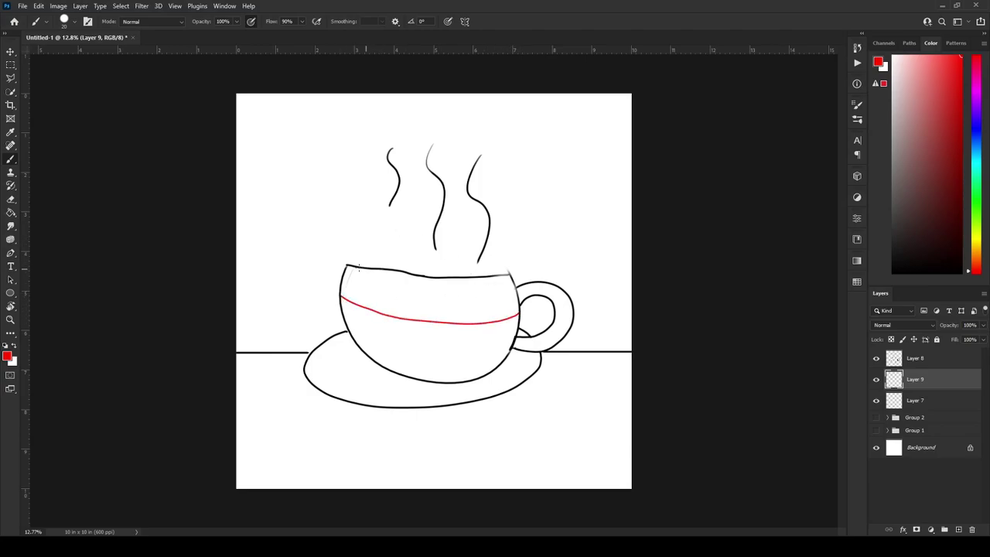
{"action": "mouse_move", "coordinate": [341, 283]}
{"action": "left_mouse_down"}
{"action": "mouse_move", "coordinate": [348, 274]}
{"action": "mouse_move", "coordinate": [354, 285]}
{"action": "mouse_move", "coordinate": [389, 280]}
{"action": "mouse_move", "coordinate": [345, 291]}
{"action": "left_mouse_up"}
{"action": "mouse_move", "coordinate": [391, 277]}
{"action": "left_mouse_down"}
{"action": "mouse_move", "coordinate": [399, 281]}
{"action": "mouse_move", "coordinate": [362, 303]}
{"action": "mouse_move", "coordinate": [370, 307]}
{"action": "mouse_move", "coordinate": [372, 289]}
{"action": "mouse_move", "coordinate": [380, 305]}
{"action": "mouse_move", "coordinate": [398, 284]}
{"action": "mouse_move", "coordinate": [406, 294]}
{"action": "mouse_move", "coordinate": [403, 280]}
{"action": "mouse_move", "coordinate": [413, 284]}
{"action": "left_mouse_up"}
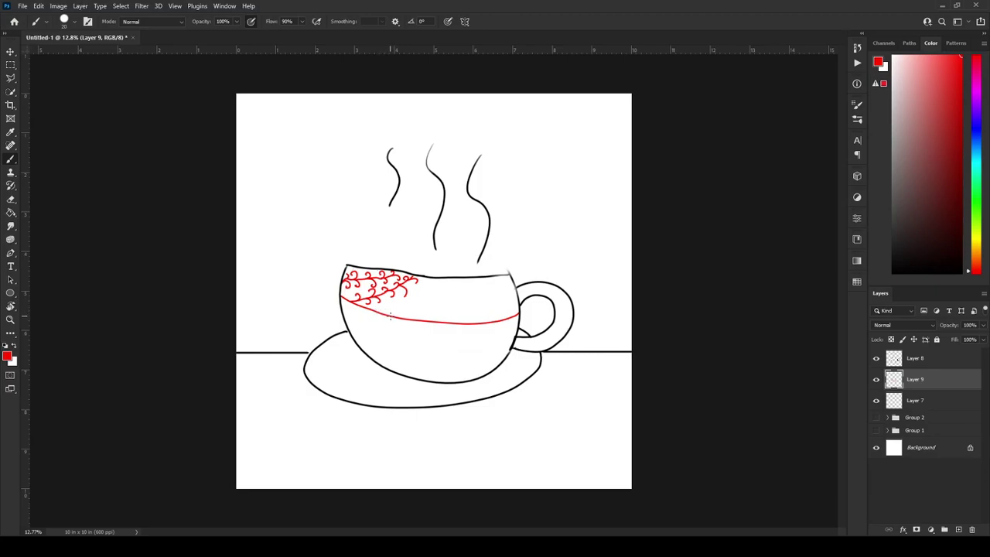
{"action": "mouse_move", "coordinate": [390, 314]}
{"action": "left_mouse_down"}
{"action": "mouse_move", "coordinate": [411, 313]}
{"action": "mouse_move", "coordinate": [408, 300]}
{"action": "mouse_move", "coordinate": [431, 285]}
{"action": "left_mouse_up"}
{"action": "mouse_move", "coordinate": [427, 312]}
{"action": "left_mouse_down"}
{"action": "mouse_move", "coordinate": [438, 314]}
{"action": "mouse_move", "coordinate": [436, 292]}
{"action": "mouse_move", "coordinate": [448, 285]}
{"action": "left_mouse_up"}
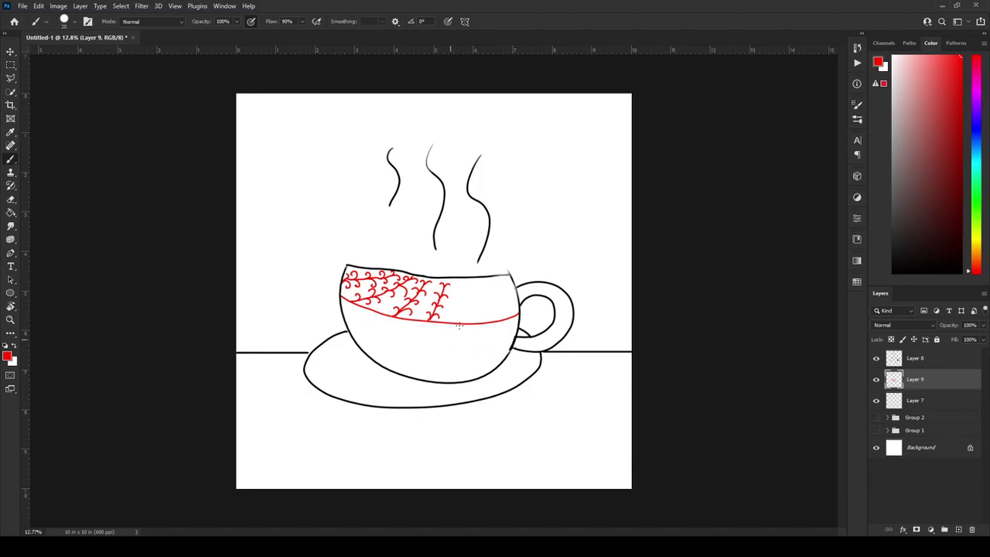
{"action": "left_click_drag", "start_coordinate": [457, 322], "coordinate": [457, 308]}
Undo the last curls, then paint a light-blue zigzag and line beneath the red line
{"action": "key", "text": "ctrl+z"}
{"action": "key", "text": "ctrl+z"}
{"action": "left_click", "coordinate": [976, 150]}
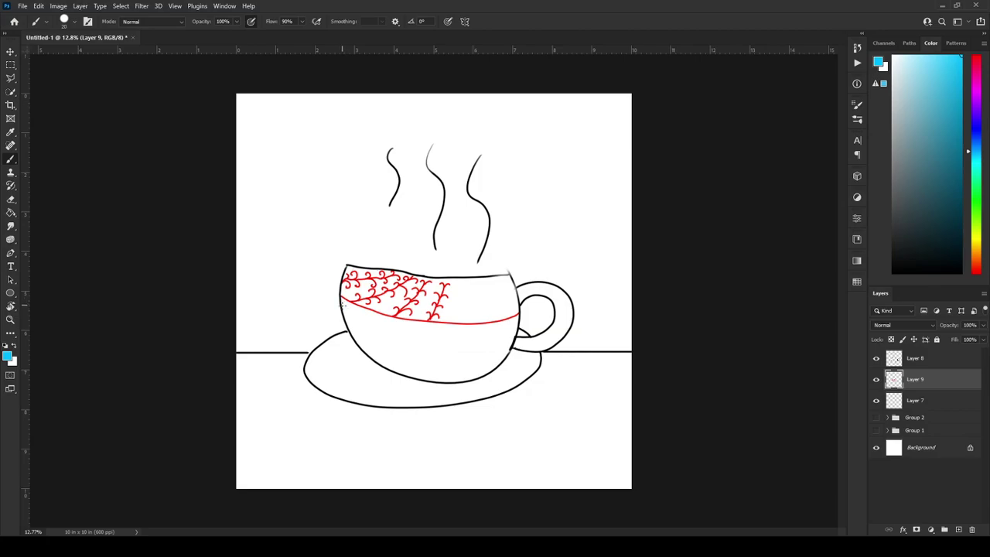
{"action": "mouse_move", "coordinate": [343, 305]}
{"action": "left_mouse_down"}
{"action": "mouse_move", "coordinate": [385, 326]}
{"action": "mouse_move", "coordinate": [391, 318]}
{"action": "mouse_move", "coordinate": [442, 335]}
{"action": "mouse_move", "coordinate": [446, 324]}
{"action": "mouse_move", "coordinate": [505, 326]}
{"action": "left_mouse_up"}
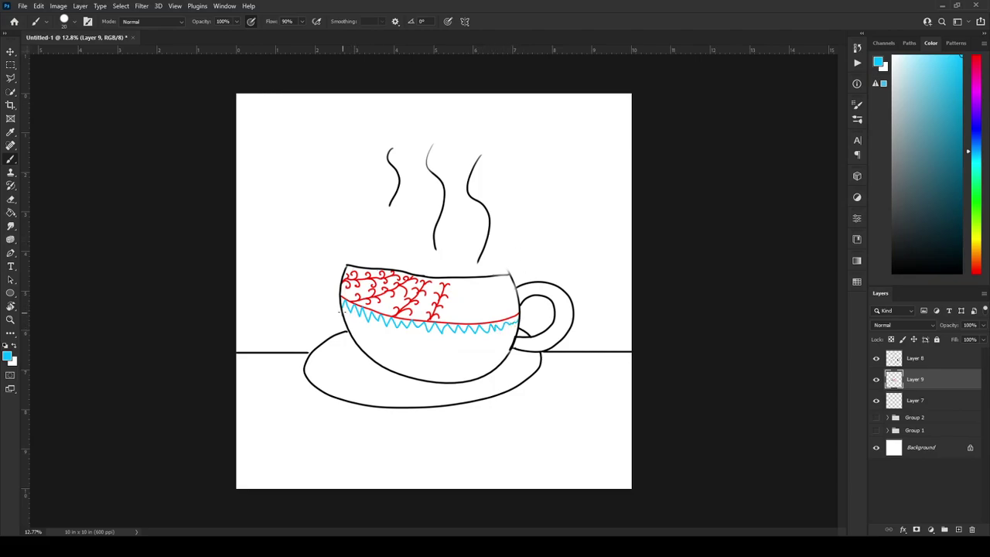
{"action": "mouse_move", "coordinate": [340, 309]}
{"action": "left_mouse_down"}
{"action": "mouse_move", "coordinate": [423, 333]}
{"action": "mouse_move", "coordinate": [516, 335]}
{"action": "left_mouse_up"}
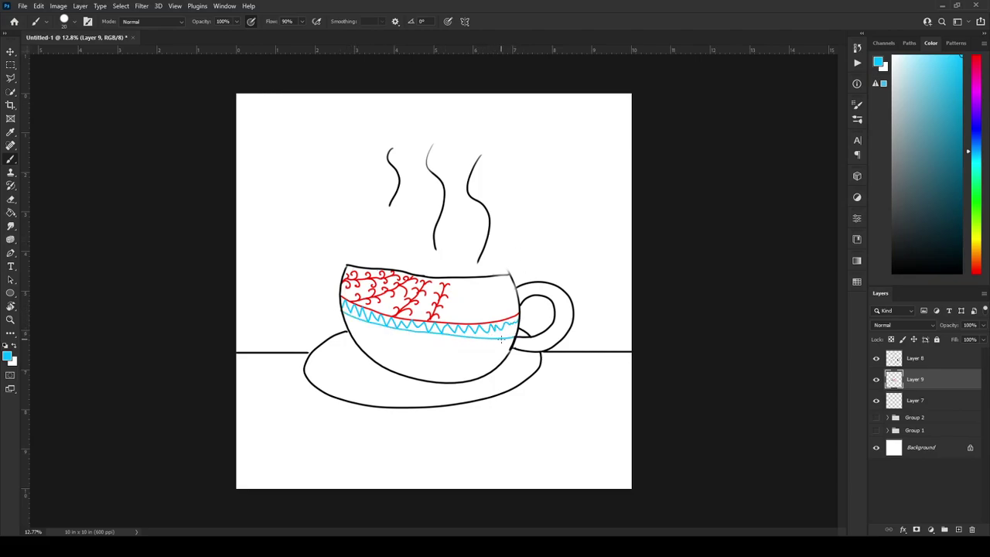
Paint four light-green wavy lines across the cup's lower body, redoing one bad wave
{"action": "left_click", "coordinate": [974, 202]}
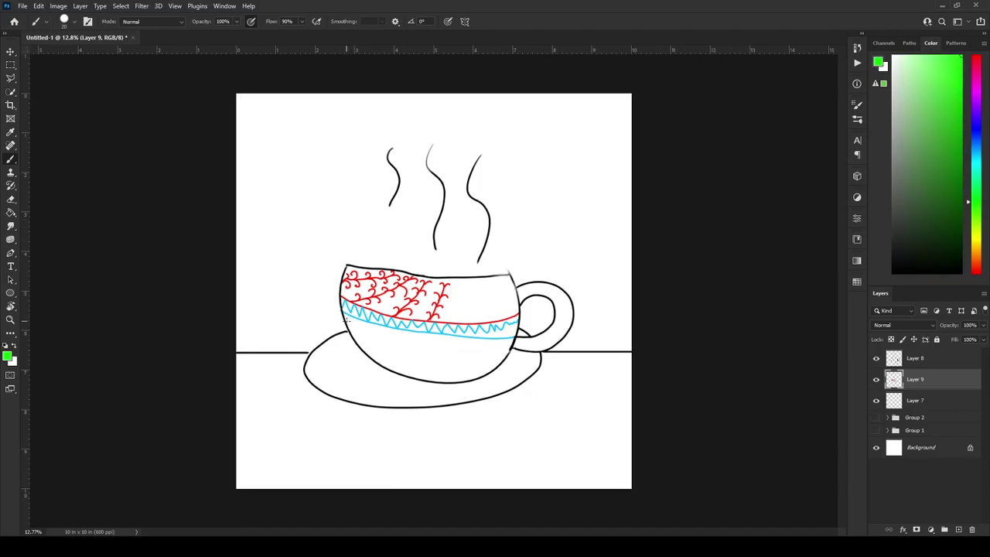
{"action": "mouse_move", "coordinate": [347, 319]}
{"action": "left_mouse_down"}
{"action": "mouse_move", "coordinate": [395, 348]}
{"action": "mouse_move", "coordinate": [509, 347]}
{"action": "left_mouse_up"}
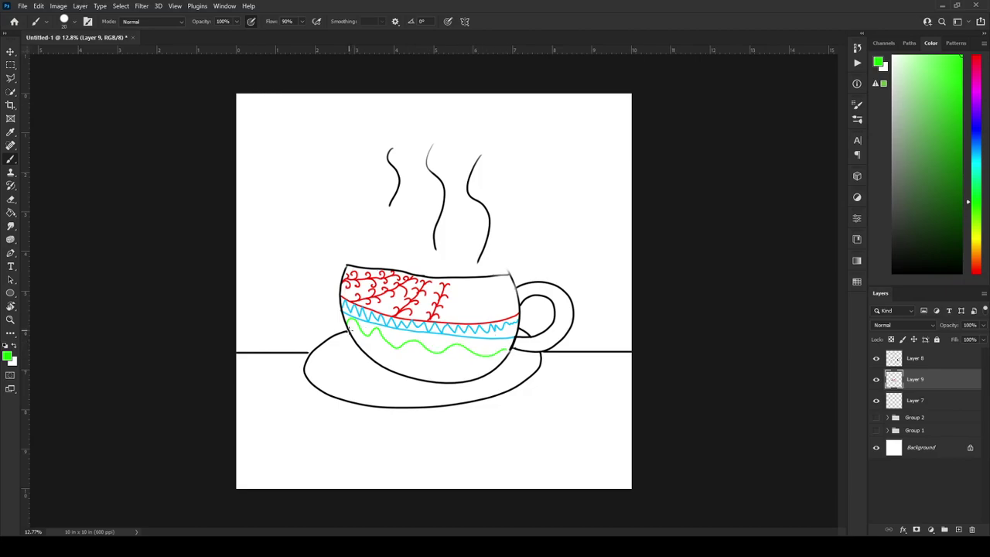
{"action": "left_click_drag", "start_coordinate": [350, 329], "coordinate": [446, 358]}
{"action": "key", "text": "ctrl+z"}
{"action": "mouse_move", "coordinate": [350, 325]}
{"action": "left_mouse_down"}
{"action": "mouse_move", "coordinate": [431, 361]}
{"action": "mouse_move", "coordinate": [480, 345]}
{"action": "mouse_move", "coordinate": [457, 355]}
{"action": "mouse_move", "coordinate": [504, 350]}
{"action": "left_mouse_up"}
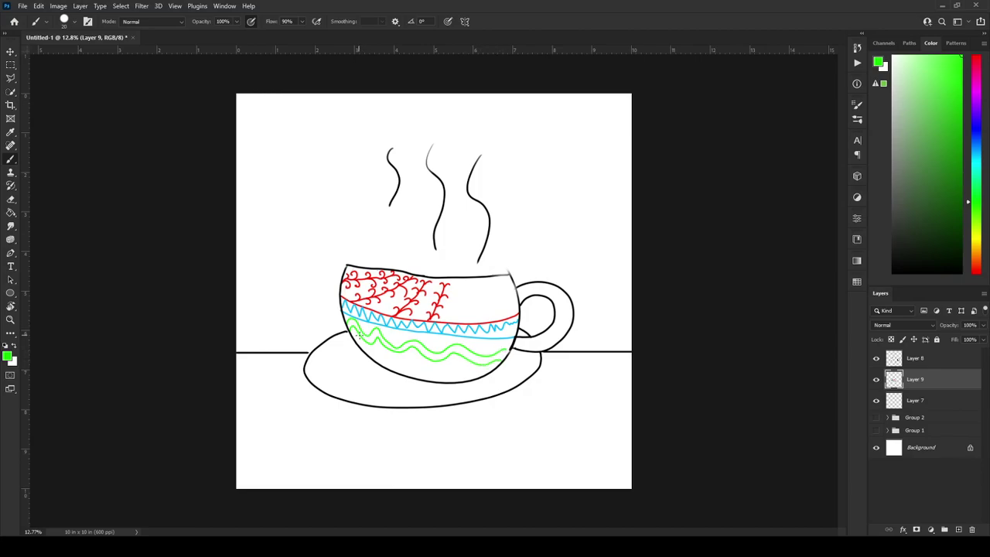
{"action": "mouse_move", "coordinate": [358, 339]}
{"action": "left_mouse_down"}
{"action": "mouse_move", "coordinate": [465, 373]}
{"action": "mouse_move", "coordinate": [492, 367]}
{"action": "left_mouse_up"}
{"action": "mouse_move", "coordinate": [377, 355]}
{"action": "left_mouse_down"}
{"action": "mouse_move", "coordinate": [403, 371]}
{"action": "mouse_move", "coordinate": [463, 381]}
{"action": "left_mouse_up"}
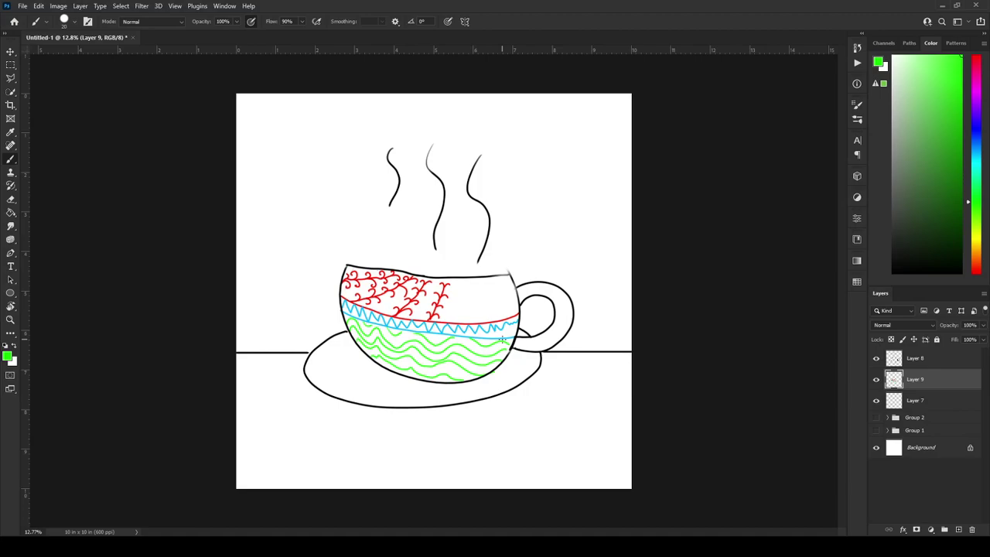
Hatch the cup handle with light-orange diagonal strokes
{"action": "left_click", "coordinate": [976, 253]}
{"action": "left_click_drag", "start_coordinate": [954, 222], "coordinate": [934, 55]}
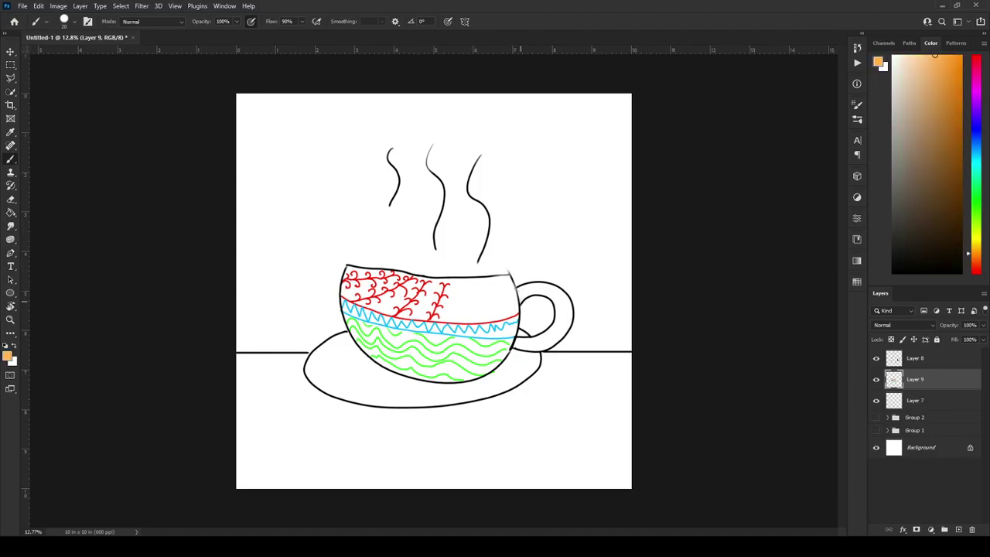
{"action": "mouse_move", "coordinate": [527, 285]}
{"action": "left_mouse_down"}
{"action": "mouse_move", "coordinate": [521, 305]}
{"action": "mouse_move", "coordinate": [532, 280]}
{"action": "left_mouse_up"}
{"action": "mouse_move", "coordinate": [554, 302]}
{"action": "left_mouse_down"}
{"action": "mouse_move", "coordinate": [565, 290]}
{"action": "mouse_move", "coordinate": [569, 307]}
{"action": "left_mouse_up"}
{"action": "left_click_drag", "start_coordinate": [537, 352], "coordinate": [572, 304]}
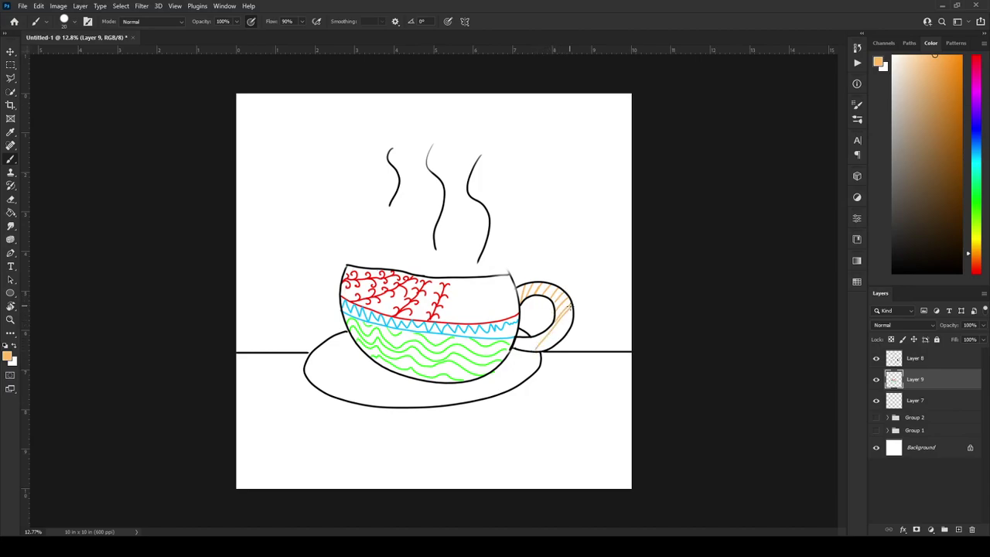
{"action": "left_click_drag", "start_coordinate": [541, 349], "coordinate": [572, 312]}
{"action": "left_click_drag", "start_coordinate": [550, 346], "coordinate": [568, 319]}
{"action": "mouse_move", "coordinate": [527, 350]}
{"action": "left_mouse_down"}
{"action": "mouse_move", "coordinate": [540, 337]}
{"action": "mouse_move", "coordinate": [526, 338]}
{"action": "left_mouse_up"}
Zoom and pan to recentre the teacup, then pick green as the paint colour
{"action": "scroll", "coordinate": [517, 345], "scroll_direction": "down", "scroll_amount": 1}
{"action": "scroll", "coordinate": [514, 348], "scroll_direction": "up", "scroll_amount": 1}
{"action": "scroll", "coordinate": [510, 356], "scroll_direction": "up", "scroll_amount": 1}
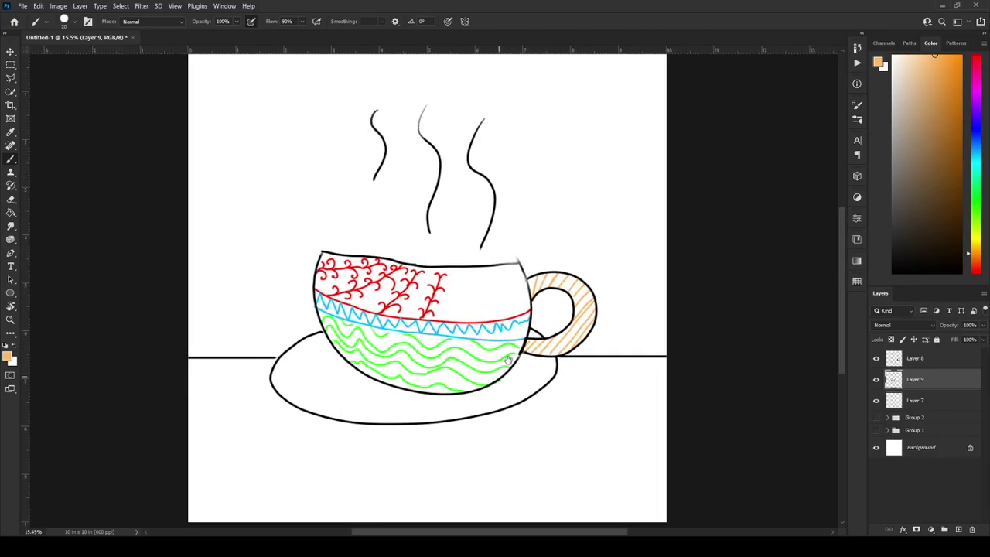
{"action": "left_click_drag", "start_coordinate": [509, 360], "coordinate": [539, 313]}
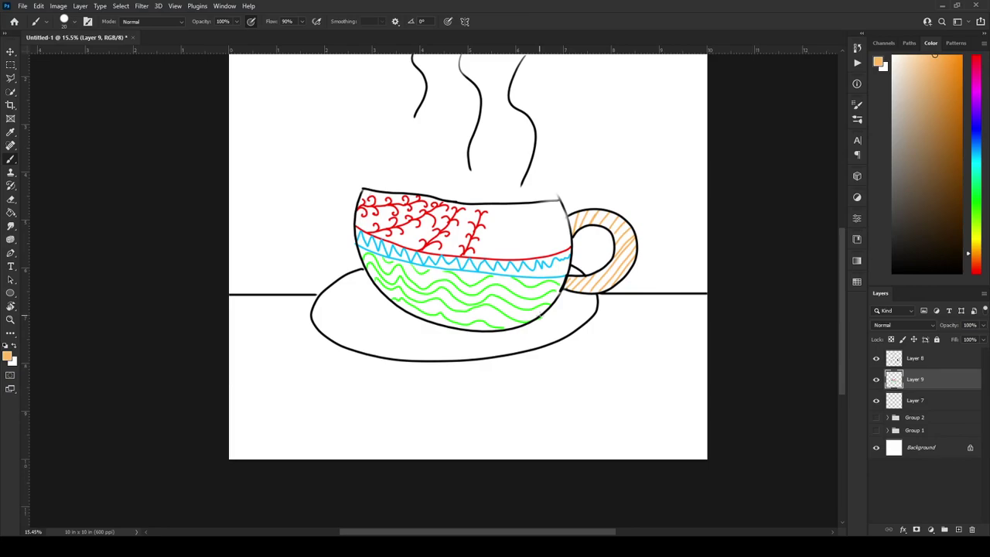
{"action": "left_click_drag", "start_coordinate": [580, 234], "coordinate": [570, 286]}
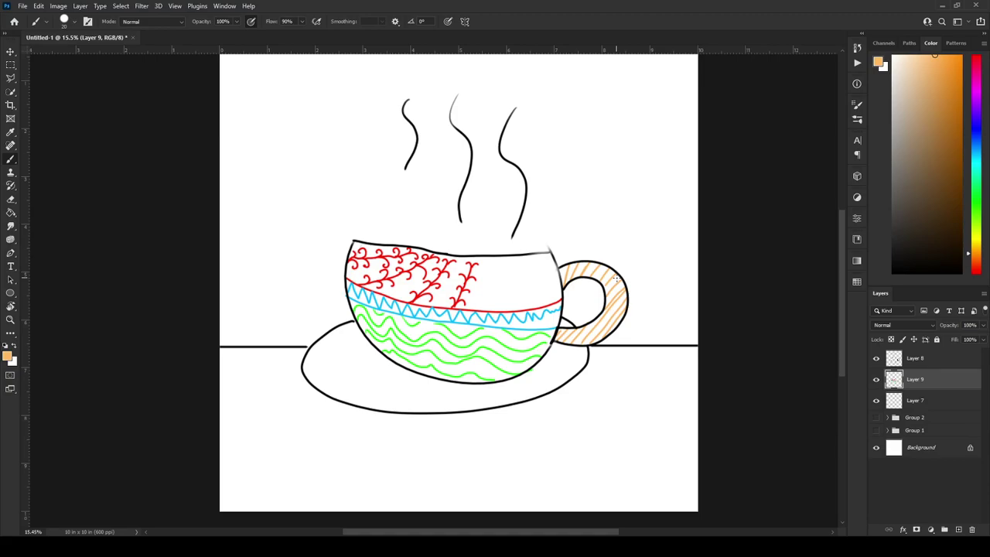
{"action": "left_click", "coordinate": [407, 363], "text": "alt"}
Paint dark-green vertical stripes across the saucer from its left edge to its right tip
{"action": "left_click", "coordinate": [954, 203]}
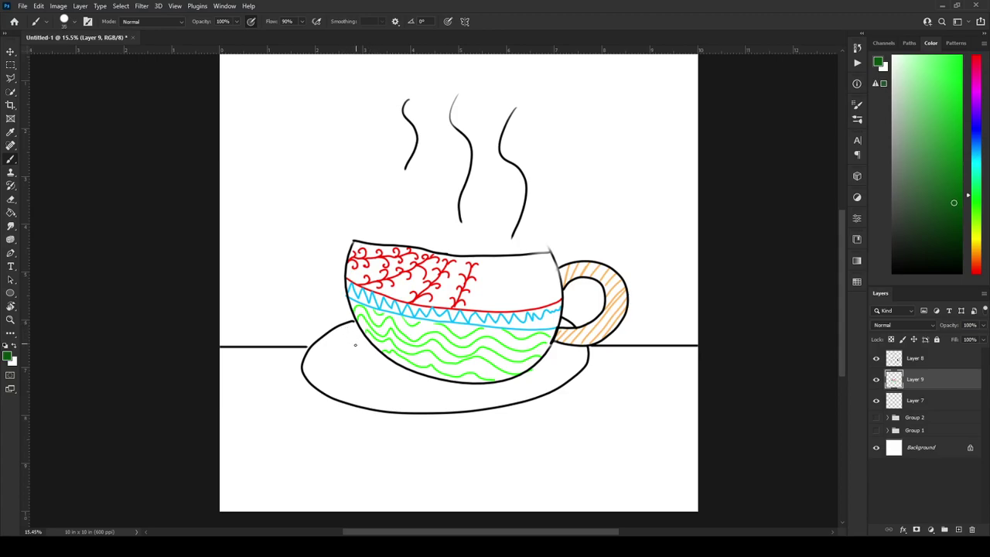
{"action": "left_click_drag", "start_coordinate": [306, 377], "coordinate": [318, 342]}
{"action": "left_click_drag", "start_coordinate": [323, 389], "coordinate": [341, 326]}
{"action": "left_click_drag", "start_coordinate": [342, 401], "coordinate": [360, 332]}
{"action": "left_click_drag", "start_coordinate": [364, 407], "coordinate": [376, 347]}
{"action": "left_click_drag", "start_coordinate": [381, 408], "coordinate": [391, 360]}
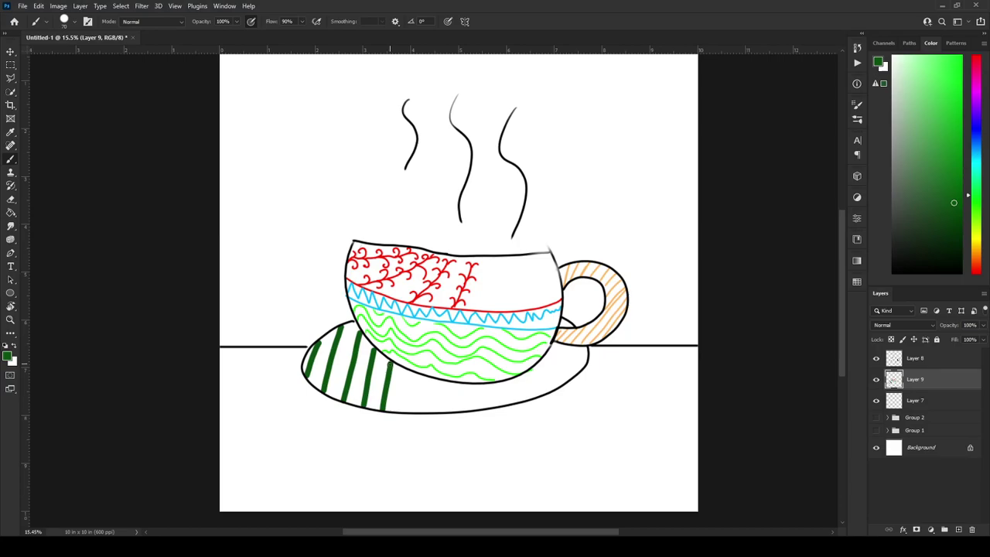
{"action": "mouse_move", "coordinate": [402, 412]}
{"action": "left_mouse_down"}
{"action": "mouse_move", "coordinate": [408, 373]}
{"action": "mouse_move", "coordinate": [424, 395]}
{"action": "mouse_move", "coordinate": [427, 380]}
{"action": "mouse_move", "coordinate": [439, 407]}
{"action": "mouse_move", "coordinate": [444, 385]}
{"action": "mouse_move", "coordinate": [454, 404]}
{"action": "mouse_move", "coordinate": [457, 387]}
{"action": "mouse_move", "coordinate": [473, 409]}
{"action": "mouse_move", "coordinate": [506, 387]}
{"action": "mouse_move", "coordinate": [525, 402]}
{"action": "left_mouse_up"}
{"action": "left_click_drag", "start_coordinate": [542, 368], "coordinate": [539, 390]}
{"action": "mouse_move", "coordinate": [551, 346]}
{"action": "left_mouse_down"}
{"action": "mouse_move", "coordinate": [554, 387]}
{"action": "mouse_move", "coordinate": [568, 362]}
{"action": "mouse_move", "coordinate": [573, 380]}
{"action": "left_mouse_up"}
{"action": "left_click_drag", "start_coordinate": [561, 318], "coordinate": [583, 360]}
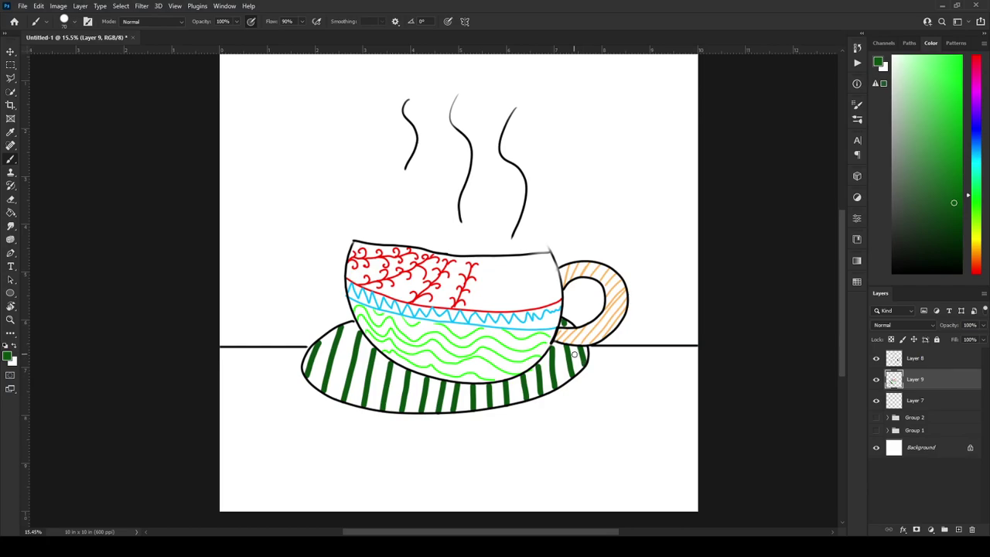
{"action": "left_click_drag", "start_coordinate": [976, 244], "coordinate": [977, 245]}
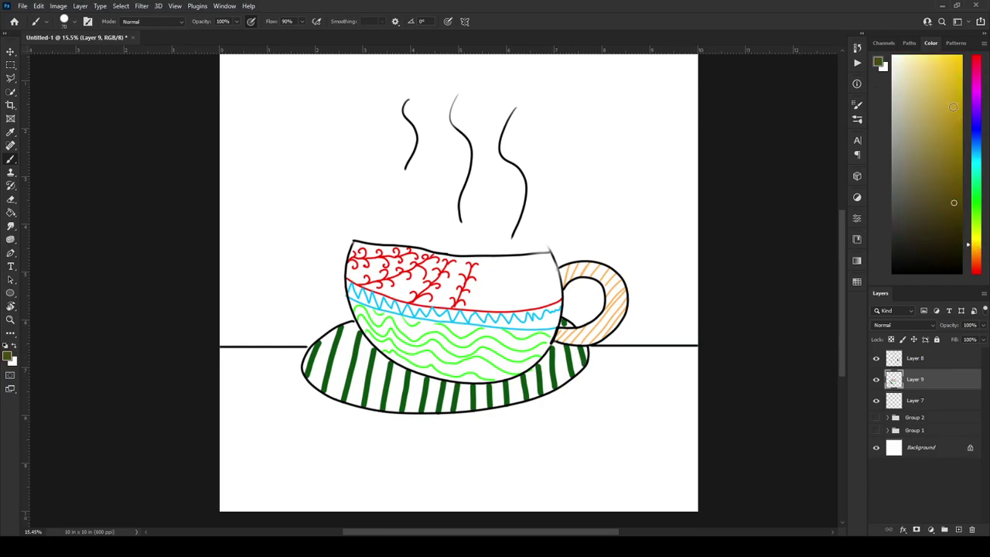
Set bright yellow and dot the gaps between the saucer stripes from left edge to right tip
{"action": "left_click_drag", "start_coordinate": [953, 107], "coordinate": [957, 46]}
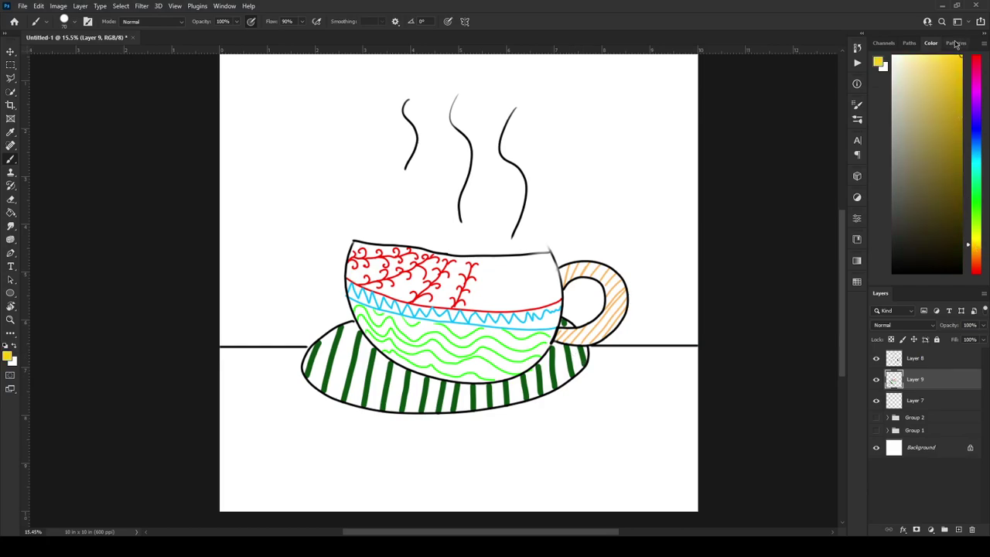
{"action": "left_click", "coordinate": [316, 378]}
{"action": "left_click", "coordinate": [322, 363]}
{"action": "left_click", "coordinate": [327, 345]}
{"action": "left_click", "coordinate": [331, 336]}
{"action": "left_click", "coordinate": [336, 390]}
{"action": "left_click", "coordinate": [340, 374]}
{"action": "left_click", "coordinate": [344, 354]}
{"action": "left_click", "coordinate": [352, 327]}
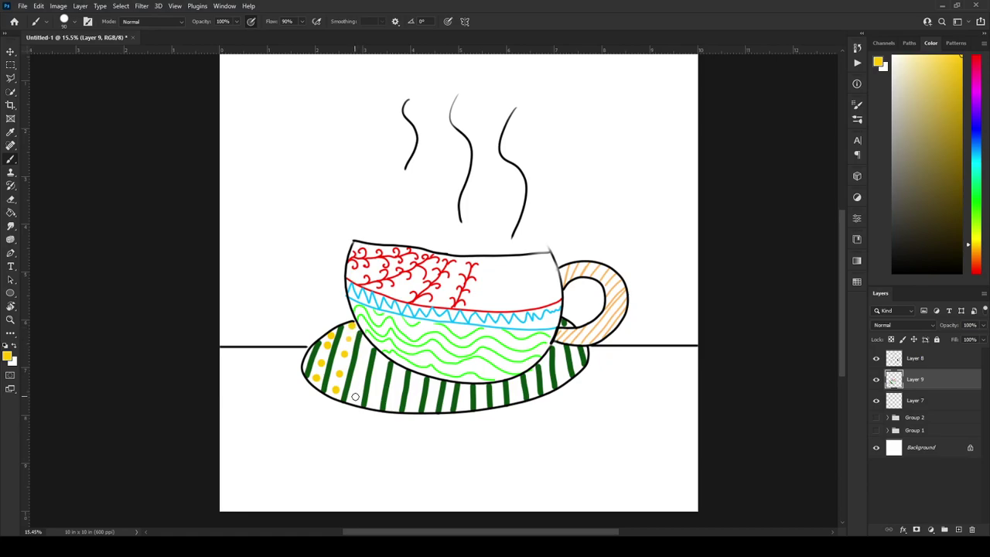
{"action": "left_click", "coordinate": [356, 396]}
{"action": "left_click", "coordinate": [357, 379]}
{"action": "left_click", "coordinate": [363, 359]}
{"action": "left_click", "coordinate": [366, 346]}
{"action": "left_click", "coordinate": [376, 399]}
{"action": "left_click", "coordinate": [382, 359]}
{"action": "left_click", "coordinate": [395, 401]}
{"action": "left_click", "coordinate": [396, 386]}
{"action": "left_click", "coordinate": [416, 404]}
{"action": "left_click", "coordinate": [416, 391]}
{"action": "left_click", "coordinate": [418, 379]}
{"action": "left_click", "coordinate": [432, 405]}
{"action": "left_click", "coordinate": [435, 392]}
{"action": "left_click", "coordinate": [435, 381]}
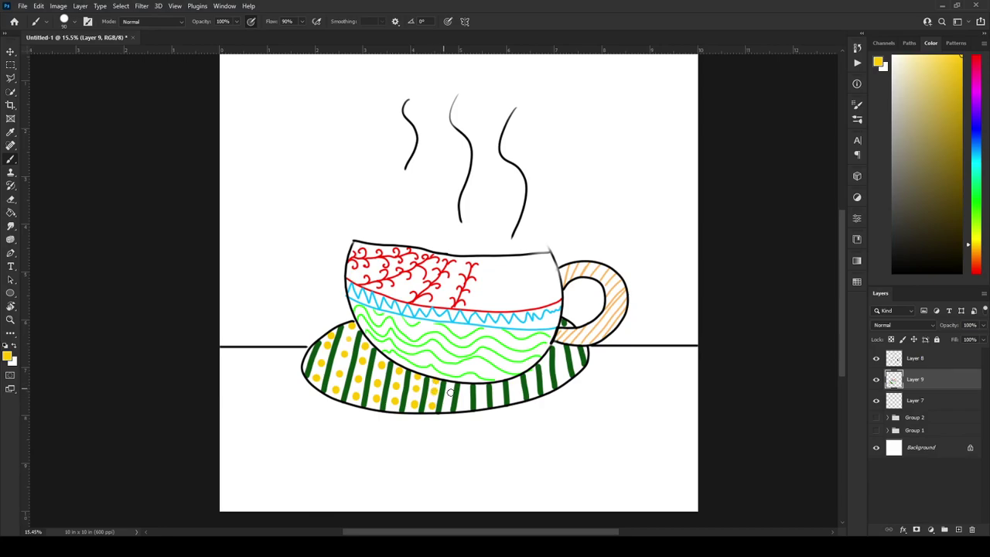
{"action": "left_click", "coordinate": [447, 406]}
{"action": "left_click", "coordinate": [449, 393]}
{"action": "left_click", "coordinate": [450, 383]}
{"action": "left_click", "coordinate": [464, 404]}
{"action": "left_click", "coordinate": [465, 392]}
{"action": "left_click", "coordinate": [481, 391]}
{"action": "left_click", "coordinate": [482, 400]}
{"action": "left_click", "coordinate": [500, 388]}
{"action": "left_click", "coordinate": [499, 399]}
{"action": "left_click", "coordinate": [511, 386]}
{"action": "left_click", "coordinate": [516, 398]}
{"action": "left_click", "coordinate": [533, 379]}
{"action": "left_click", "coordinate": [546, 365]}
{"action": "left_click", "coordinate": [546, 382]}
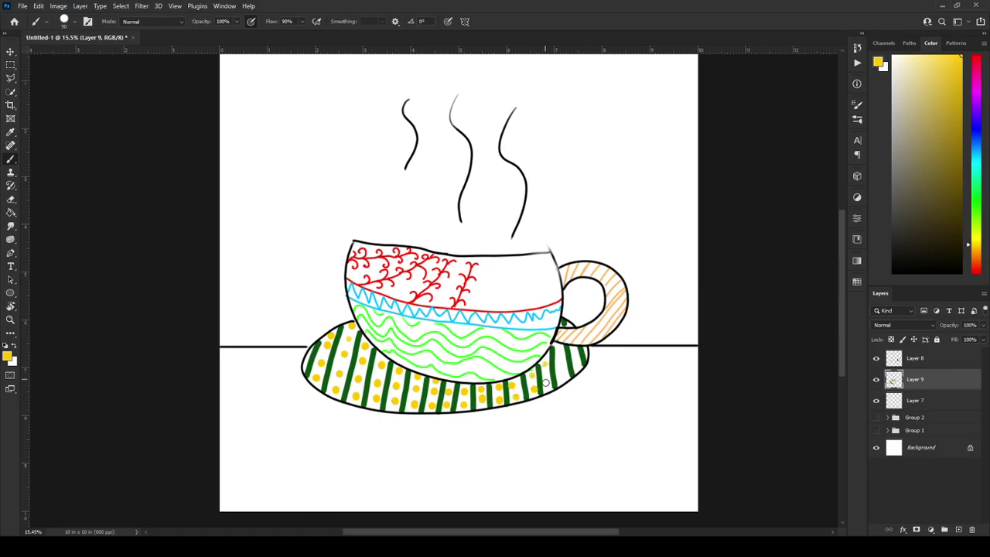
{"action": "left_click", "coordinate": [559, 360]}
{"action": "left_click", "coordinate": [564, 372]}
{"action": "left_click", "coordinate": [575, 360]}
Try several hues in the Color panel, ending with red as the paint colour
{"action": "left_click", "coordinate": [975, 267]}
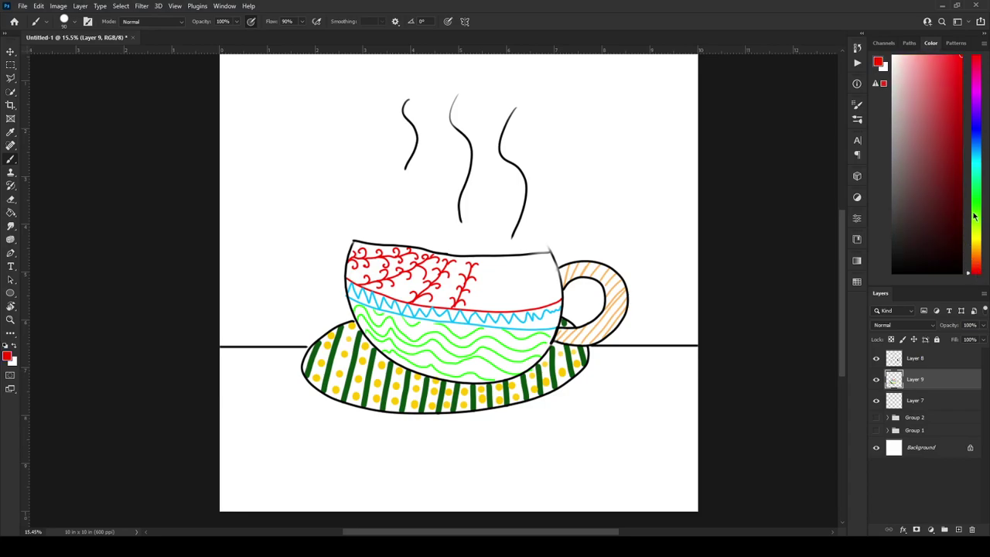
{"action": "left_click", "coordinate": [968, 133]}
{"action": "left_click", "coordinate": [971, 186]}
{"action": "left_click", "coordinate": [942, 57]}
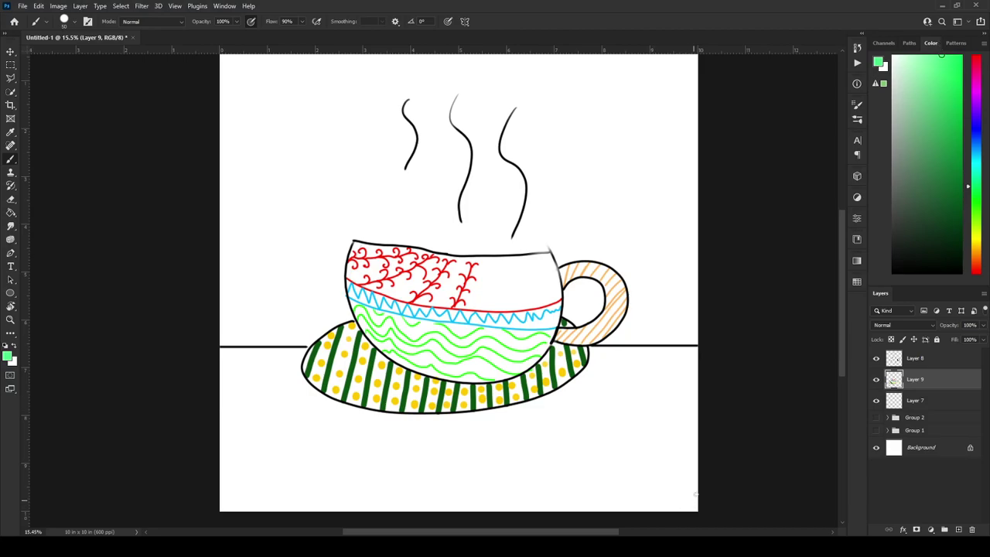
{"action": "left_click", "coordinate": [975, 271]}
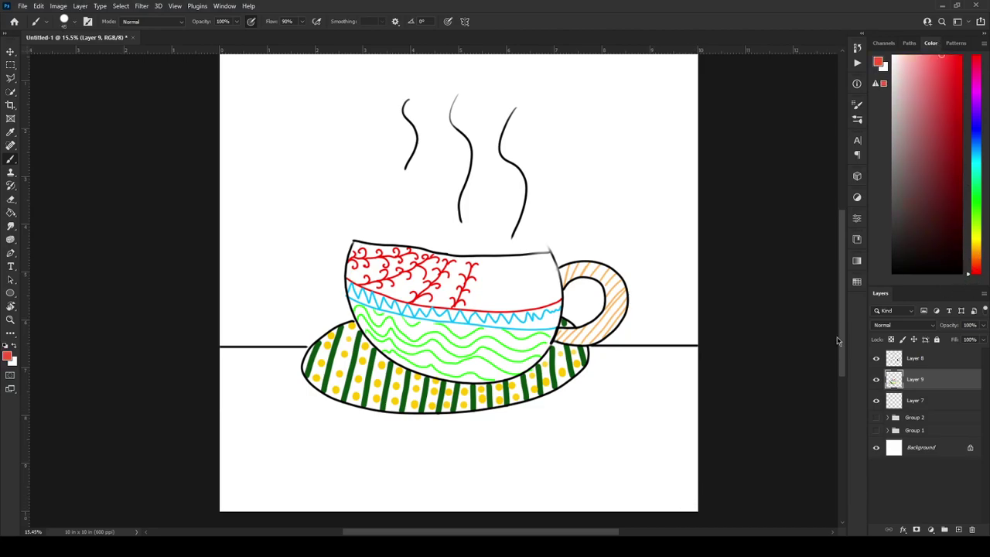
Brush red scallop arcs in the bottom-right corner, then change the paint colour to pale green
{"action": "mouse_move", "coordinate": [685, 510]}
{"action": "left_mouse_down"}
{"action": "mouse_move", "coordinate": [710, 500]}
{"action": "mouse_move", "coordinate": [671, 508]}
{"action": "mouse_move", "coordinate": [685, 505]}
{"action": "mouse_move", "coordinate": [659, 529]}
{"action": "mouse_move", "coordinate": [699, 482]}
{"action": "mouse_move", "coordinate": [644, 517]}
{"action": "mouse_move", "coordinate": [674, 501]}
{"action": "mouse_move", "coordinate": [647, 504]}
{"action": "mouse_move", "coordinate": [649, 512]}
{"action": "mouse_move", "coordinate": [667, 480]}
{"action": "mouse_move", "coordinate": [696, 467]}
{"action": "left_mouse_up"}
{"action": "key", "text": "ctrl+z"}
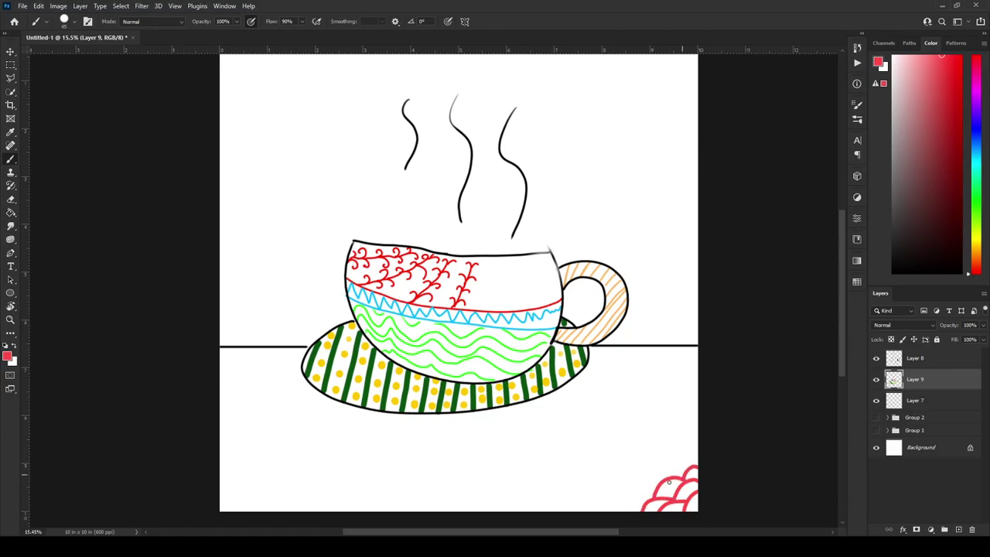
{"action": "left_click_drag", "start_coordinate": [658, 495], "coordinate": [628, 514]}
{"action": "left_click_drag", "start_coordinate": [977, 271], "coordinate": [977, 233]}
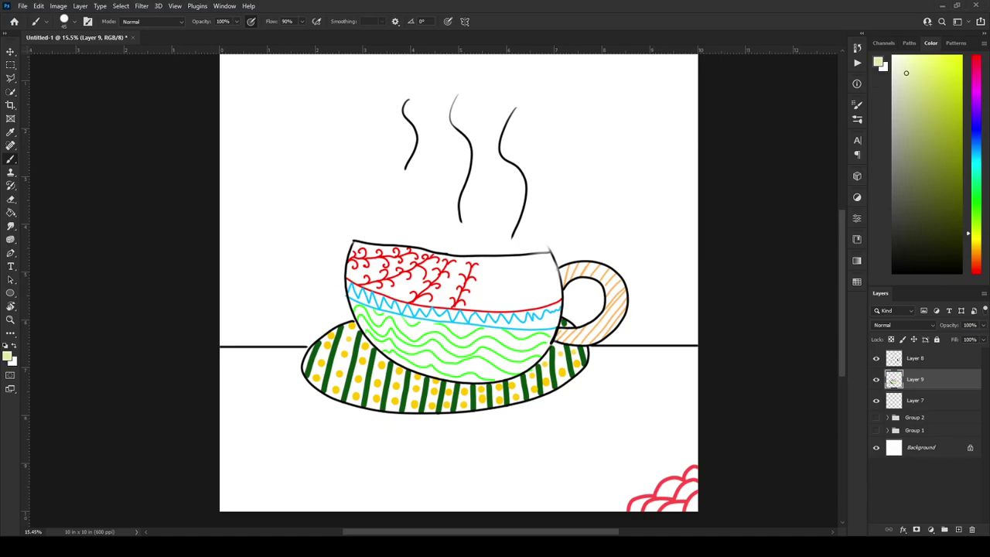
{"action": "mouse_move", "coordinate": [976, 233]}
{"action": "left_mouse_down"}
{"action": "mouse_move", "coordinate": [973, 190]}
{"action": "mouse_move", "coordinate": [760, 181]}
{"action": "mouse_move", "coordinate": [681, 303]}
{"action": "mouse_move", "coordinate": [699, 114]}
{"action": "left_mouse_up"}
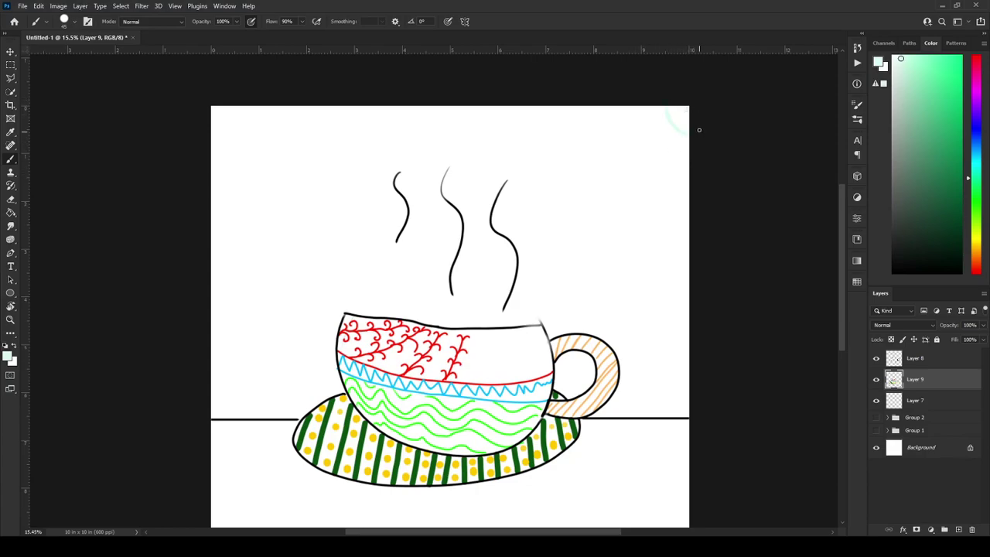
Draw pale green arcs in the top-right corner and start concentric circles beside the steam
{"action": "left_click_drag", "start_coordinate": [646, 110], "coordinate": [710, 185]}
{"action": "mouse_move", "coordinate": [534, 224]}
{"action": "left_mouse_down"}
{"action": "mouse_move", "coordinate": [506, 238]}
{"action": "mouse_move", "coordinate": [563, 202]}
{"action": "mouse_move", "coordinate": [500, 249]}
{"action": "mouse_move", "coordinate": [562, 184]}
{"action": "mouse_move", "coordinate": [475, 244]}
{"action": "mouse_move", "coordinate": [571, 177]}
{"action": "mouse_move", "coordinate": [567, 289]}
{"action": "mouse_move", "coordinate": [477, 226]}
{"action": "mouse_move", "coordinate": [510, 200]}
{"action": "mouse_move", "coordinate": [468, 256]}
{"action": "mouse_move", "coordinate": [451, 231]}
{"action": "mouse_move", "coordinate": [548, 143]}
{"action": "mouse_move", "coordinate": [620, 247]}
{"action": "mouse_move", "coordinate": [537, 318]}
{"action": "mouse_move", "coordinate": [447, 267]}
{"action": "mouse_move", "coordinate": [465, 203]}
{"action": "left_mouse_up"}
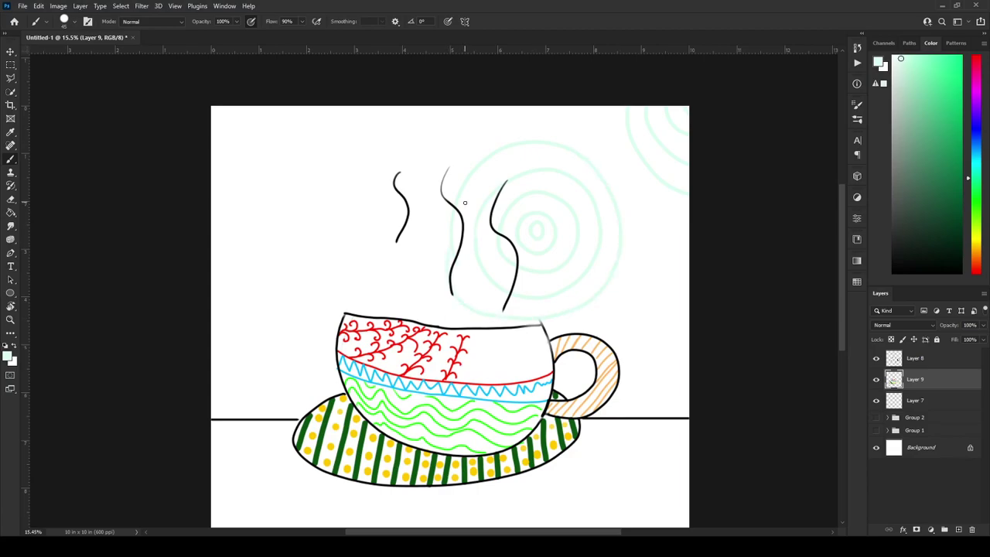
{"action": "mouse_move", "coordinate": [460, 300]}
{"action": "left_mouse_down"}
{"action": "mouse_move", "coordinate": [518, 125]}
{"action": "mouse_move", "coordinate": [616, 257]}
{"action": "mouse_move", "coordinate": [531, 337]}
{"action": "mouse_move", "coordinate": [475, 303]}
{"action": "left_mouse_up"}
{"action": "key", "text": "ctrl+z"}
Redraw the outer pale green arc above the circles and extend it along the top right
{"action": "mouse_move", "coordinate": [607, 147]}
{"action": "left_mouse_down"}
{"action": "mouse_move", "coordinate": [487, 126]}
{"action": "mouse_move", "coordinate": [423, 292]}
{"action": "mouse_move", "coordinate": [592, 319]}
{"action": "mouse_move", "coordinate": [635, 179]}
{"action": "mouse_move", "coordinate": [620, 124]}
{"action": "left_mouse_up"}
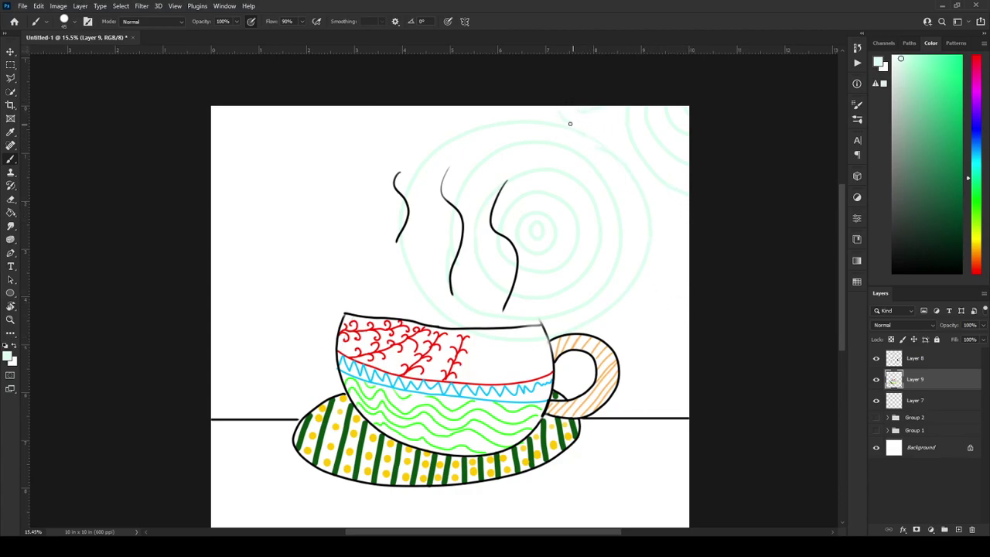
{"action": "left_click_drag", "start_coordinate": [570, 123], "coordinate": [626, 114]}
{"action": "key", "text": "ctrl+z"}
{"action": "key", "text": "ctrl+z"}
{"action": "key", "text": "ctrl+z"}
{"action": "key", "text": "ctrl+z"}
{"action": "key", "text": "ctrl+shift+z"}
Pick a pinkish-purple colour and brush several purple arcs along the top-right edge
{"action": "key", "text": "ctrl+z"}
{"action": "left_click", "coordinate": [973, 246]}
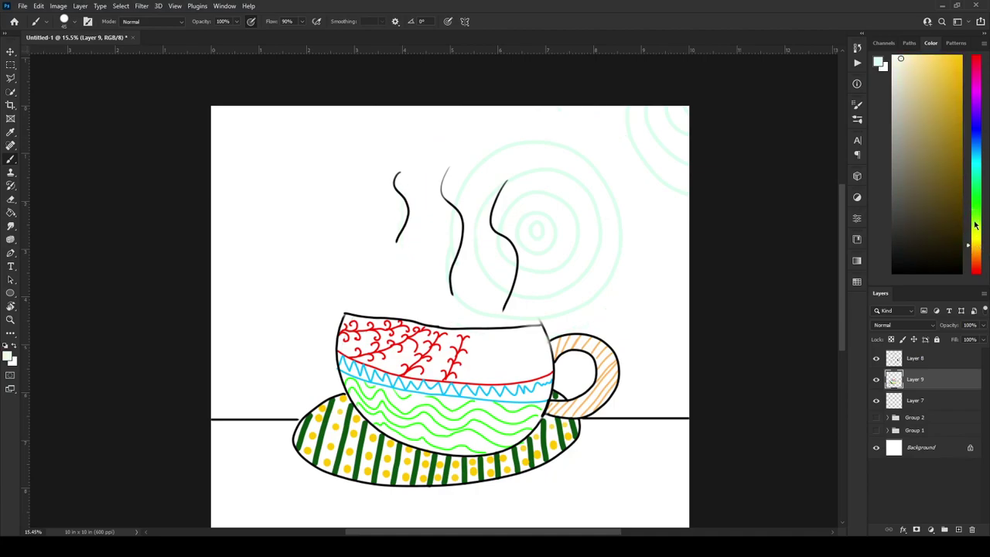
{"action": "left_click_drag", "start_coordinate": [975, 225], "coordinate": [973, 97]}
{"action": "left_click", "coordinate": [934, 56]}
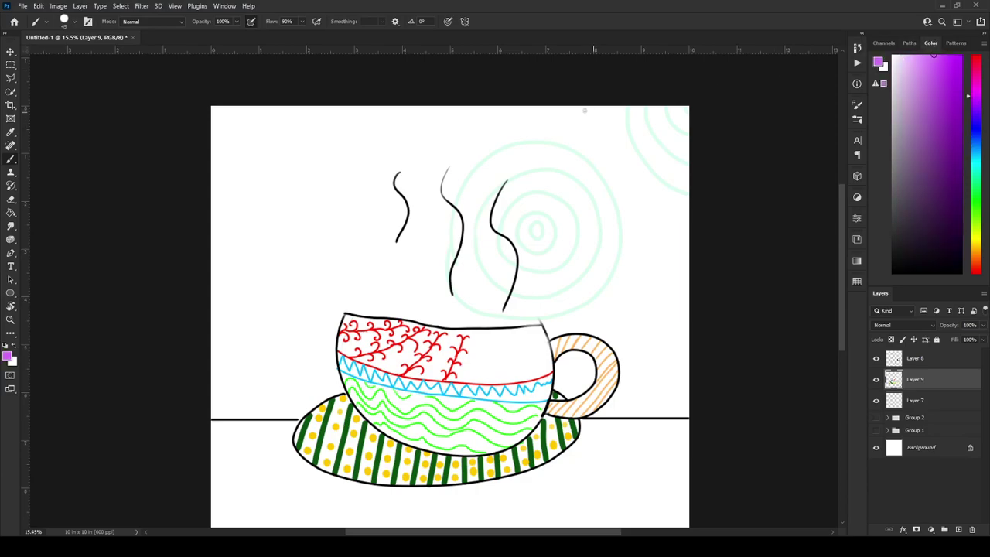
{"action": "mouse_move", "coordinate": [585, 110]}
{"action": "left_mouse_down"}
{"action": "mouse_move", "coordinate": [560, 110]}
{"action": "mouse_move", "coordinate": [619, 114]}
{"action": "mouse_move", "coordinate": [635, 79]}
{"action": "left_mouse_up"}
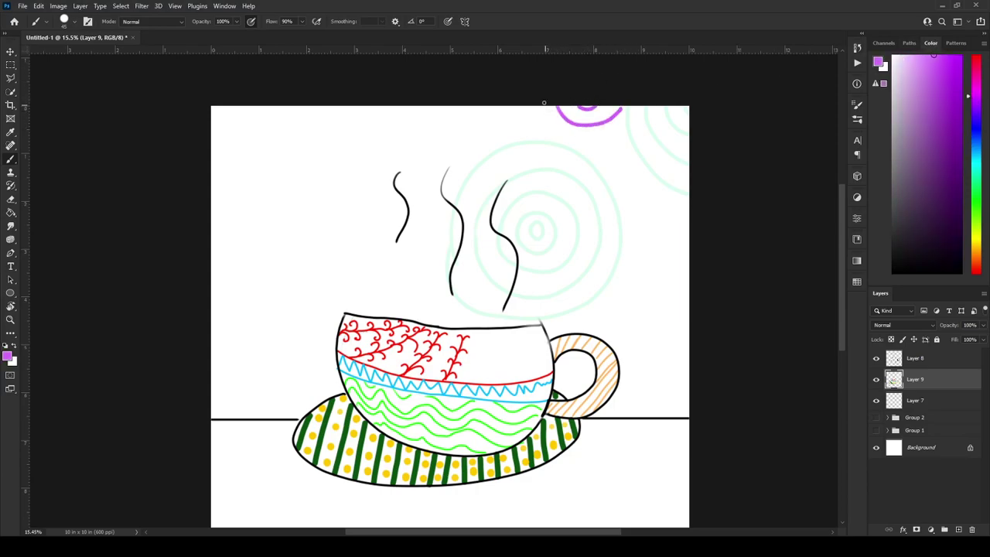
{"action": "mouse_move", "coordinate": [544, 102]}
{"action": "left_mouse_down"}
{"action": "mouse_move", "coordinate": [571, 145]}
{"action": "mouse_move", "coordinate": [636, 154]}
{"action": "left_mouse_up"}
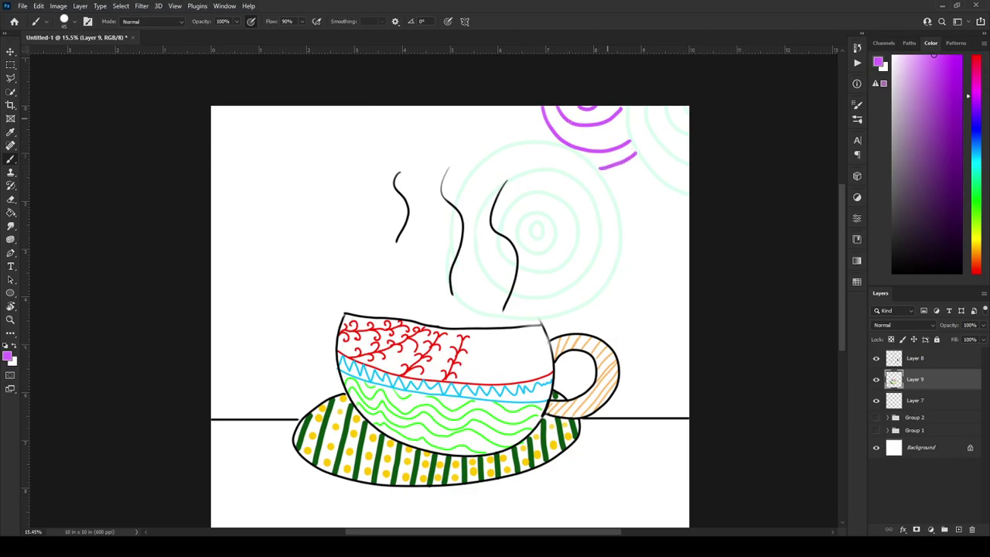
{"action": "left_click_drag", "start_coordinate": [533, 138], "coordinate": [523, 106]}
{"action": "key", "text": "ctrl+z"}
{"action": "mouse_move", "coordinate": [534, 141]}
{"action": "left_mouse_down"}
{"action": "mouse_move", "coordinate": [530, 99]}
{"action": "mouse_move", "coordinate": [521, 139]}
{"action": "left_mouse_up"}
{"action": "left_click_drag", "start_coordinate": [610, 184], "coordinate": [645, 168]}
Switch to saturated blue and brush growing concentric blue rings near the right edge
{"action": "left_click", "coordinate": [970, 130]}
{"action": "left_click", "coordinate": [962, 57]}
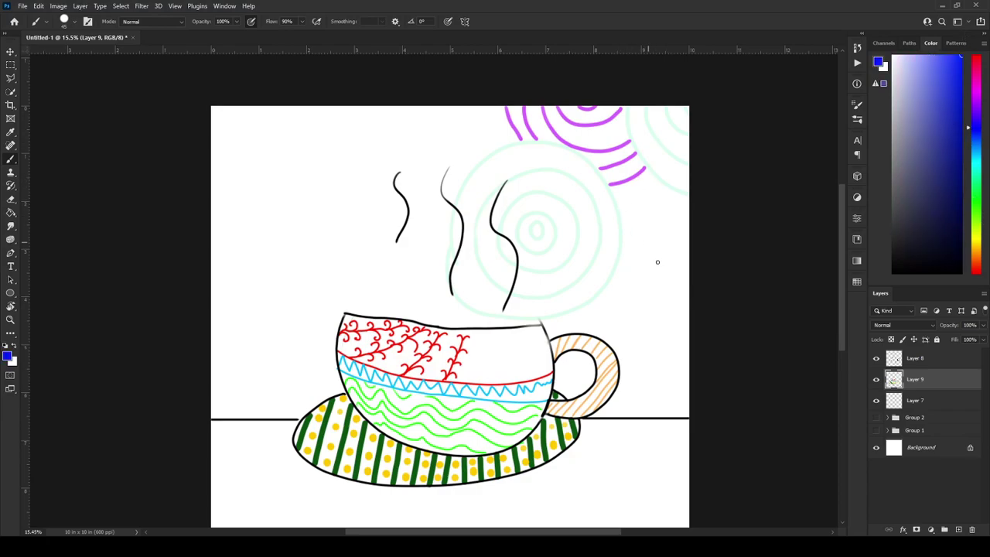
{"action": "mouse_move", "coordinate": [657, 263]}
{"action": "left_mouse_down"}
{"action": "mouse_move", "coordinate": [665, 295]}
{"action": "mouse_move", "coordinate": [712, 296]}
{"action": "mouse_move", "coordinate": [643, 237]}
{"action": "mouse_move", "coordinate": [624, 264]}
{"action": "mouse_move", "coordinate": [635, 270]}
{"action": "mouse_move", "coordinate": [630, 289]}
{"action": "mouse_move", "coordinate": [626, 281]}
{"action": "mouse_move", "coordinate": [634, 248]}
{"action": "mouse_move", "coordinate": [685, 208]}
{"action": "left_mouse_up"}
{"action": "key", "text": "ctrl+z"}
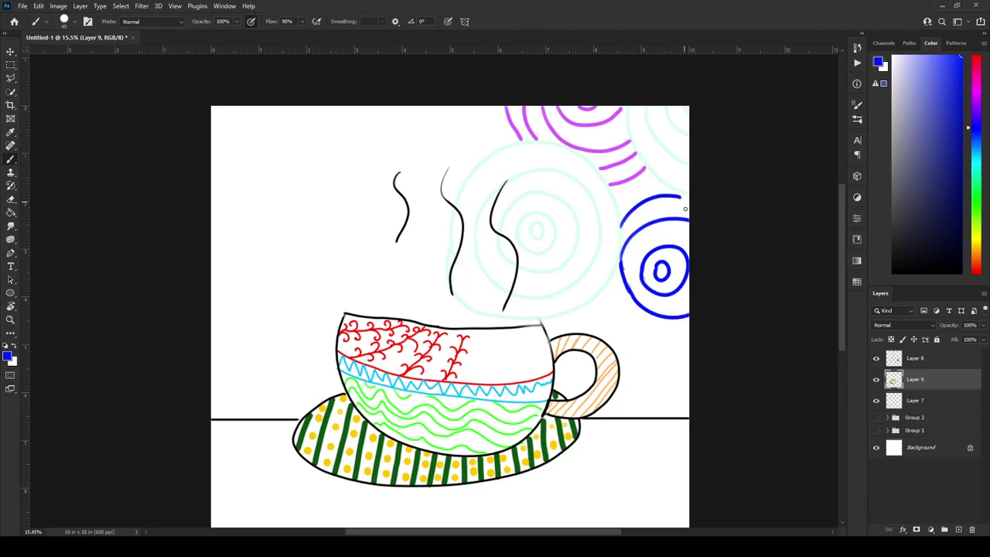
{"action": "mouse_move", "coordinate": [610, 282]}
{"action": "left_mouse_down"}
{"action": "mouse_move", "coordinate": [662, 332]}
{"action": "mouse_move", "coordinate": [691, 245]}
{"action": "left_mouse_up"}
{"action": "left_click_drag", "start_coordinate": [616, 205], "coordinate": [656, 178]}
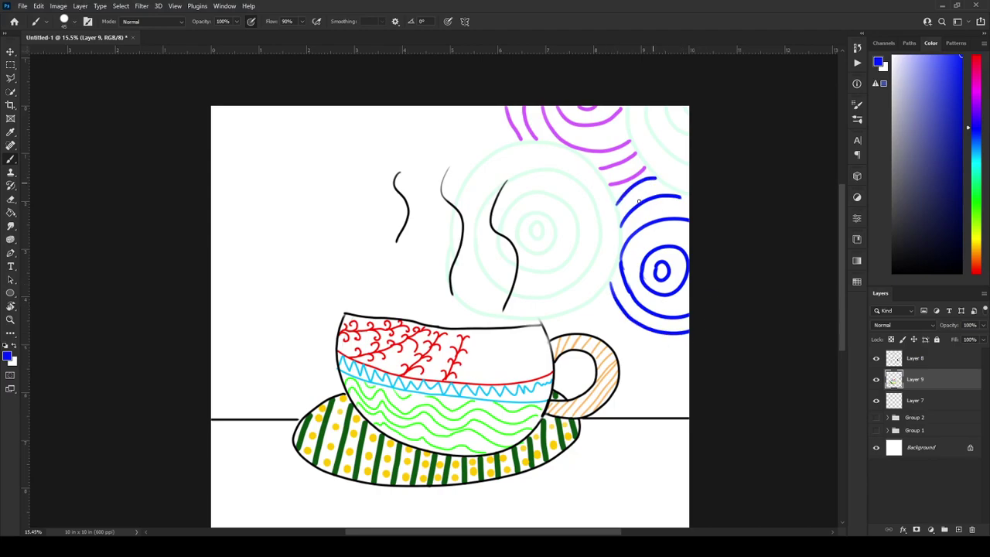
{"action": "mouse_move", "coordinate": [597, 291]}
{"action": "left_mouse_down"}
{"action": "mouse_move", "coordinate": [659, 348]}
{"action": "mouse_move", "coordinate": [693, 353]}
{"action": "left_mouse_up"}
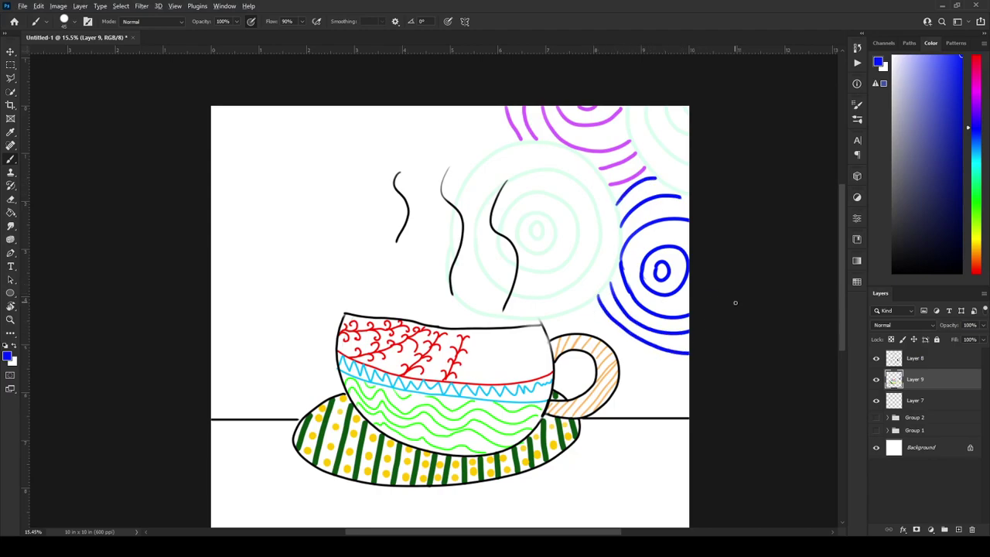
{"action": "scroll", "coordinate": [735, 302], "scroll_direction": "down", "scroll_amount": 2}
Pick a pale lavender-blue and draw short arcs left of the purple rings
{"action": "left_click", "coordinate": [925, 81]}
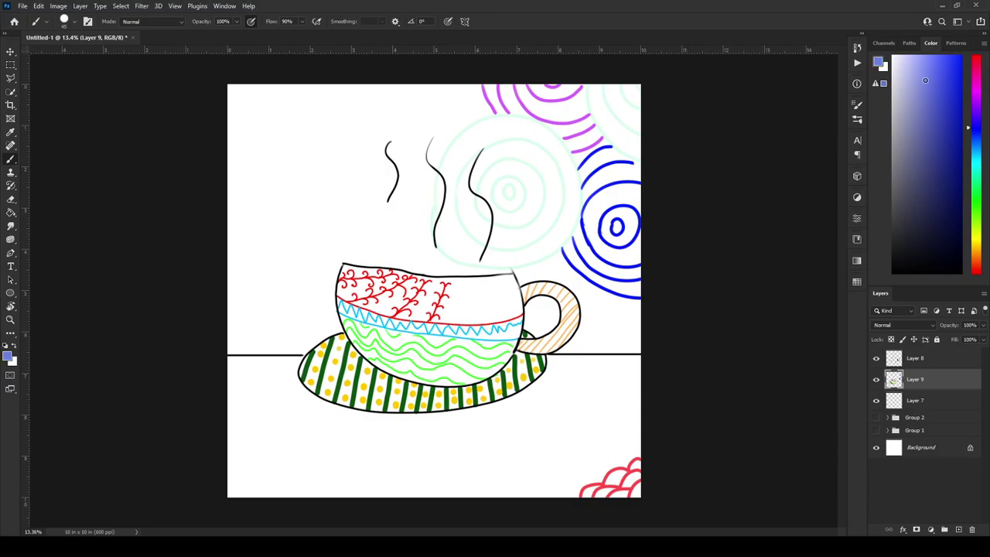
{"action": "left_click", "coordinate": [919, 59]}
{"action": "mouse_move", "coordinate": [480, 119]}
{"action": "left_mouse_down"}
{"action": "mouse_move", "coordinate": [485, 95]}
{"action": "mouse_move", "coordinate": [473, 84]}
{"action": "left_mouse_up"}
{"action": "left_click_drag", "start_coordinate": [440, 144], "coordinate": [412, 85]}
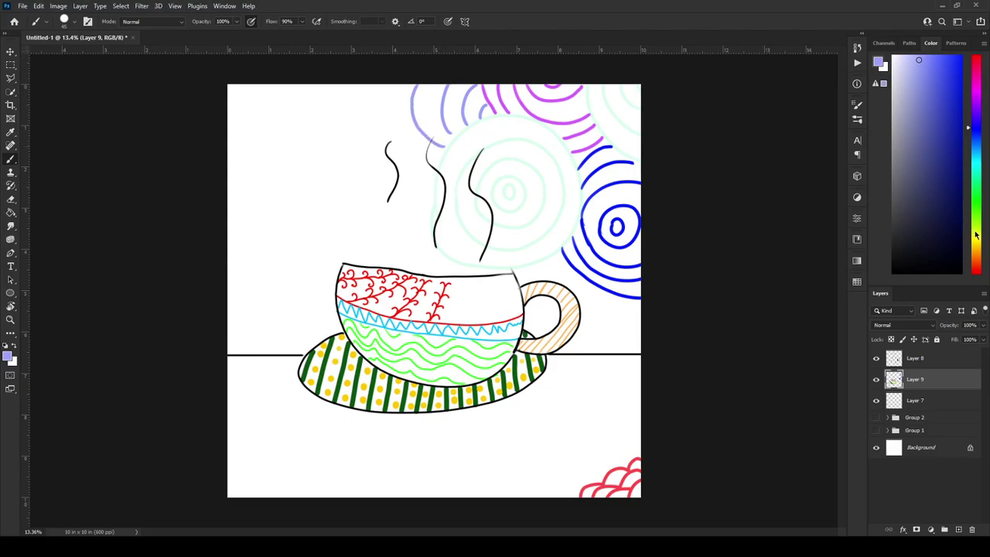
Switch to pale pink and paint concentric pink rings on the left side
{"action": "left_click", "coordinate": [976, 264]}
{"action": "mouse_move", "coordinate": [309, 228]}
{"action": "left_mouse_down"}
{"action": "mouse_move", "coordinate": [286, 224]}
{"action": "mouse_move", "coordinate": [307, 234]}
{"action": "mouse_move", "coordinate": [289, 197]}
{"action": "mouse_move", "coordinate": [267, 184]}
{"action": "mouse_move", "coordinate": [371, 255]}
{"action": "mouse_move", "coordinate": [231, 274]}
{"action": "left_mouse_up"}
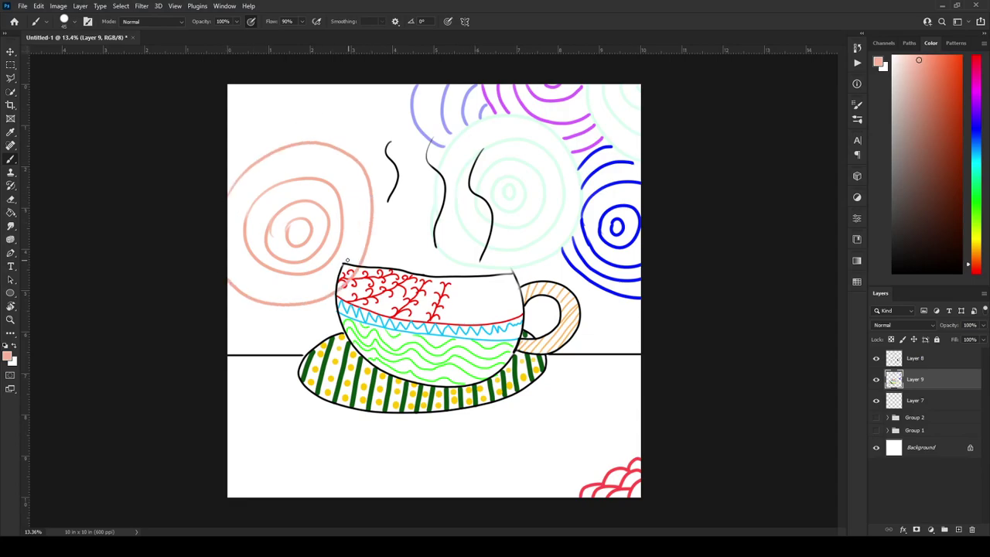
{"action": "key", "text": "ctrl+z"}
{"action": "mouse_move", "coordinate": [339, 287]}
{"action": "left_mouse_down"}
{"action": "mouse_move", "coordinate": [252, 289]}
{"action": "mouse_move", "coordinate": [242, 145]}
{"action": "mouse_move", "coordinate": [361, 172]}
{"action": "mouse_move", "coordinate": [357, 250]}
{"action": "mouse_move", "coordinate": [340, 175]}
{"action": "mouse_move", "coordinate": [244, 186]}
{"action": "mouse_move", "coordinate": [250, 282]}
{"action": "mouse_move", "coordinate": [311, 291]}
{"action": "mouse_move", "coordinate": [344, 261]}
{"action": "left_mouse_up"}
{"action": "key", "text": "ctrl+z"}
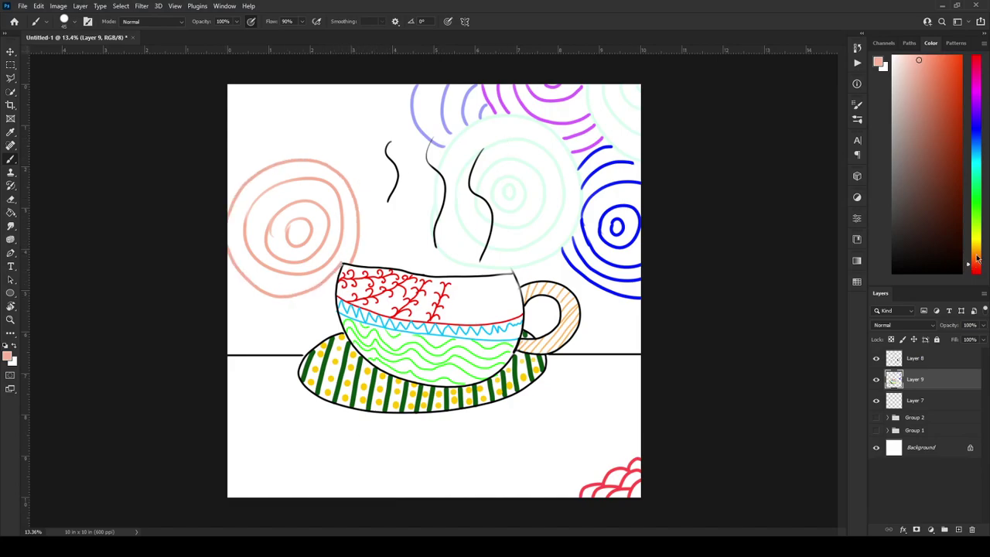
Try a vertical light-green line below the table, then undo it
{"action": "left_click_drag", "start_coordinate": [977, 259], "coordinate": [978, 202]}
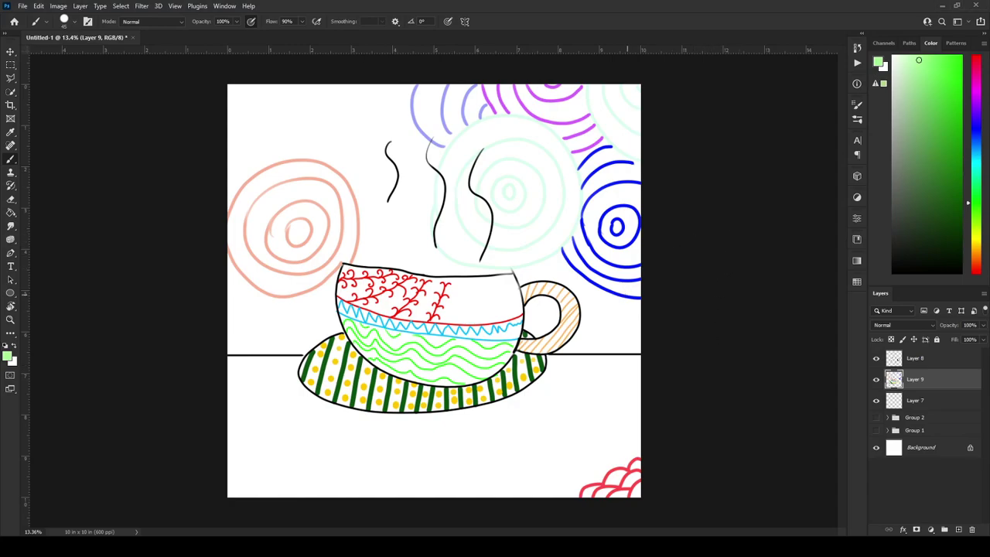
{"action": "scroll", "coordinate": [611, 365], "scroll_direction": "up", "scroll_amount": 5}
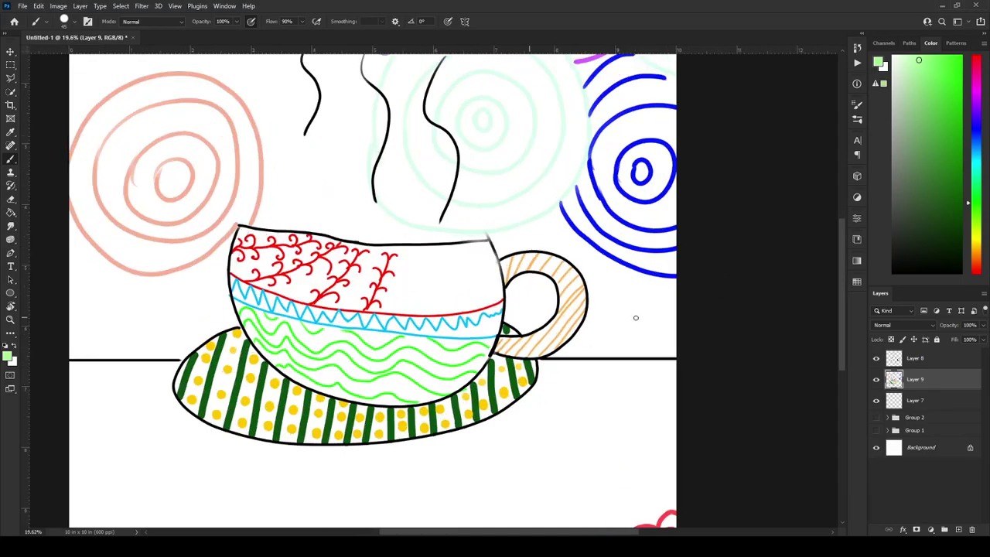
{"action": "scroll", "coordinate": [862, 235], "scroll_direction": "up", "scroll_amount": 2}
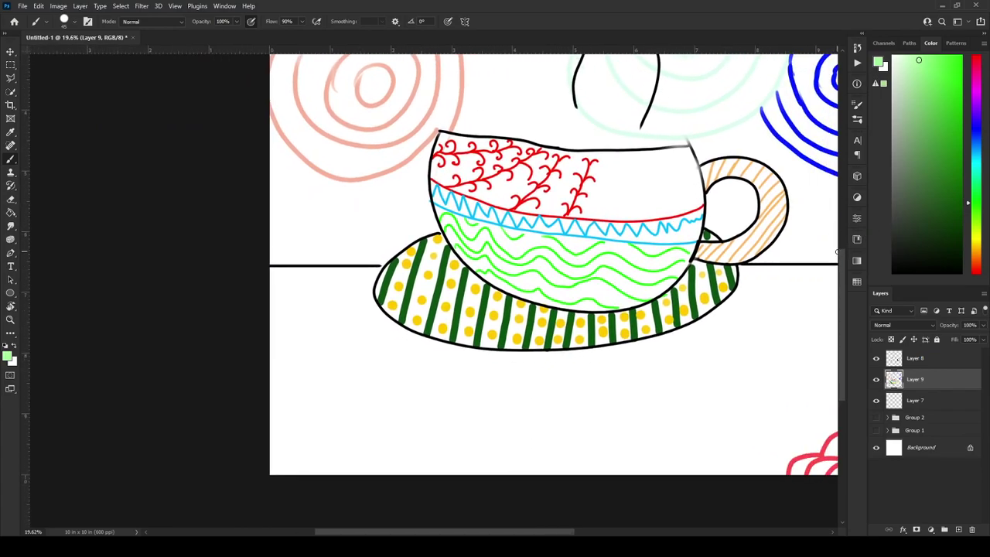
{"action": "left_click_drag", "start_coordinate": [294, 271], "coordinate": [294, 475]}
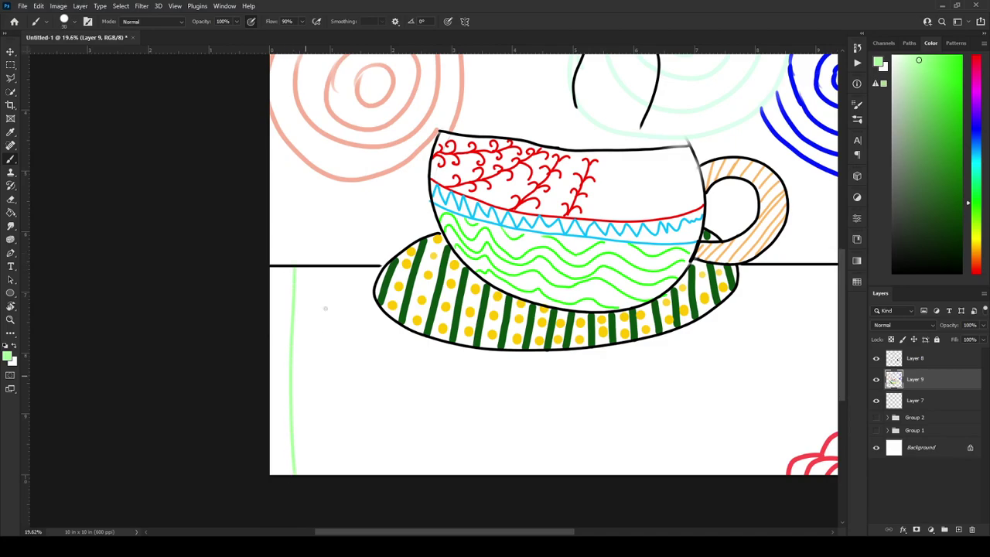
{"action": "key", "text": "ctrl+z"}
{"action": "scroll", "coordinate": [417, 310], "scroll_direction": "down", "scroll_amount": 5}
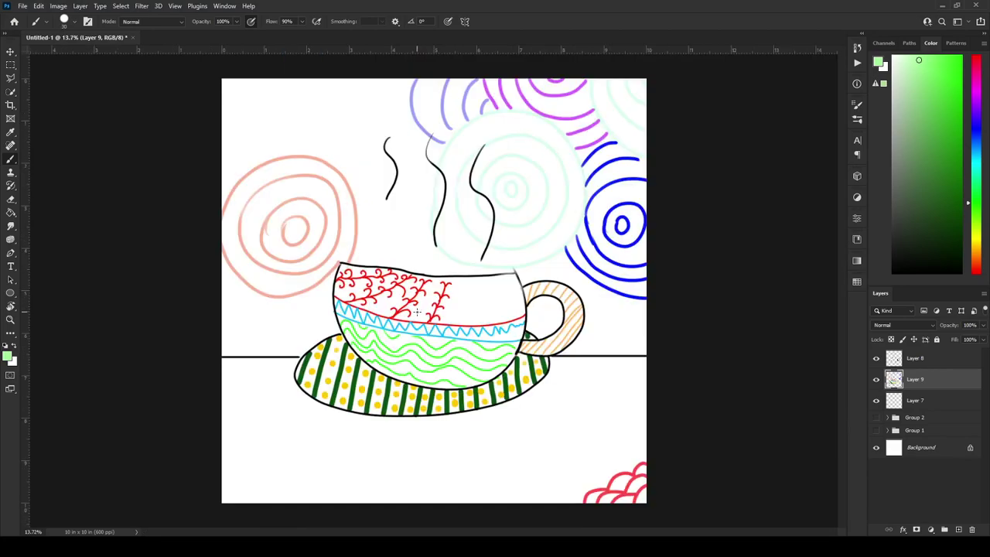
Pick bright yellow and draw four vertical lines below the table line at lower left
{"action": "left_click_drag", "start_coordinate": [978, 260], "coordinate": [978, 239]}
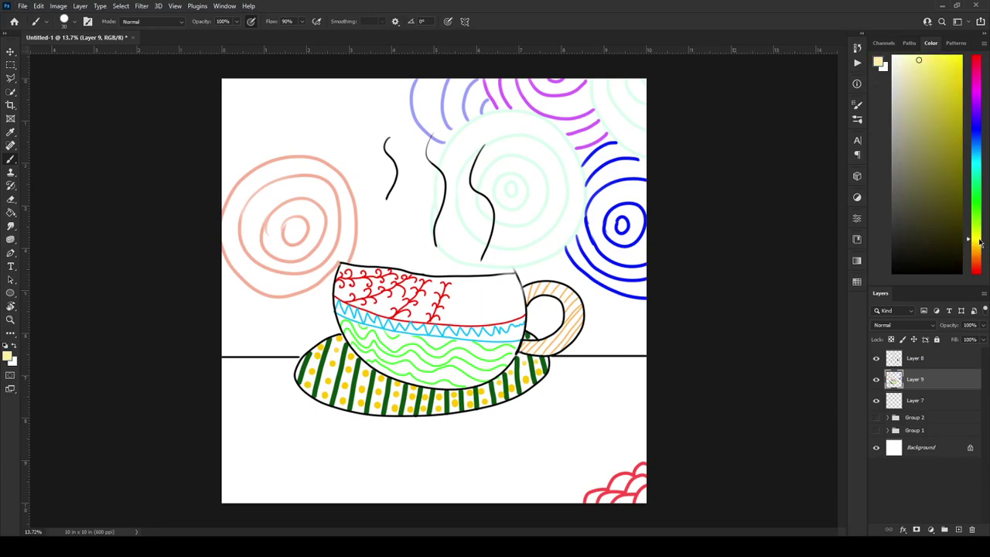
{"action": "left_click", "coordinate": [912, 60]}
{"action": "left_click_drag", "start_coordinate": [234, 362], "coordinate": [234, 503]}
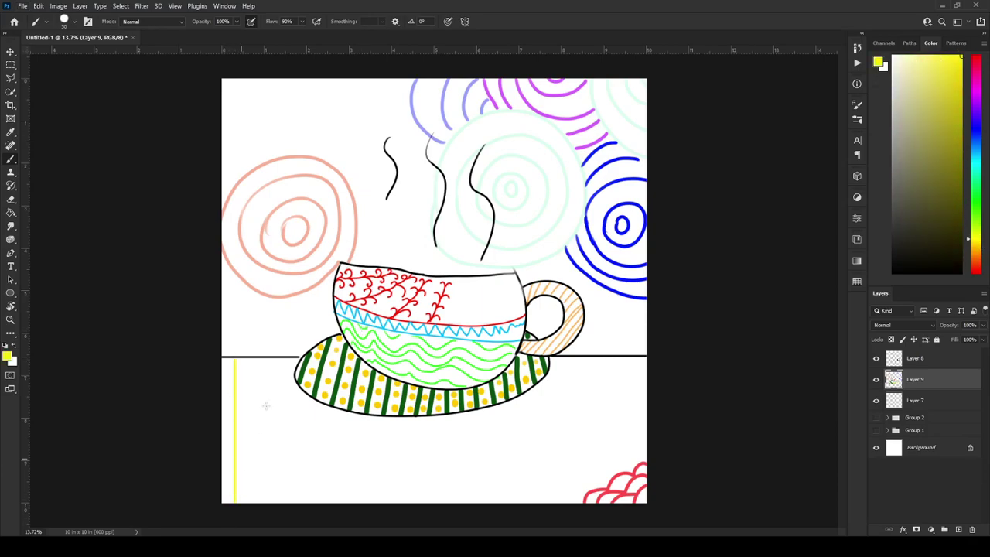
{"action": "left_click_drag", "start_coordinate": [261, 358], "coordinate": [261, 510]}
{"action": "left_click_drag", "start_coordinate": [284, 358], "coordinate": [284, 503]}
{"action": "key", "text": "ctrl+z"}
{"action": "mouse_move", "coordinate": [284, 357]}
{"action": "left_mouse_down"}
{"action": "mouse_move", "coordinate": [292, 483]}
{"action": "mouse_move", "coordinate": [313, 459]}
{"action": "mouse_move", "coordinate": [310, 504]}
{"action": "left_mouse_up"}
{"action": "left_click_drag", "start_coordinate": [335, 357], "coordinate": [335, 504]}
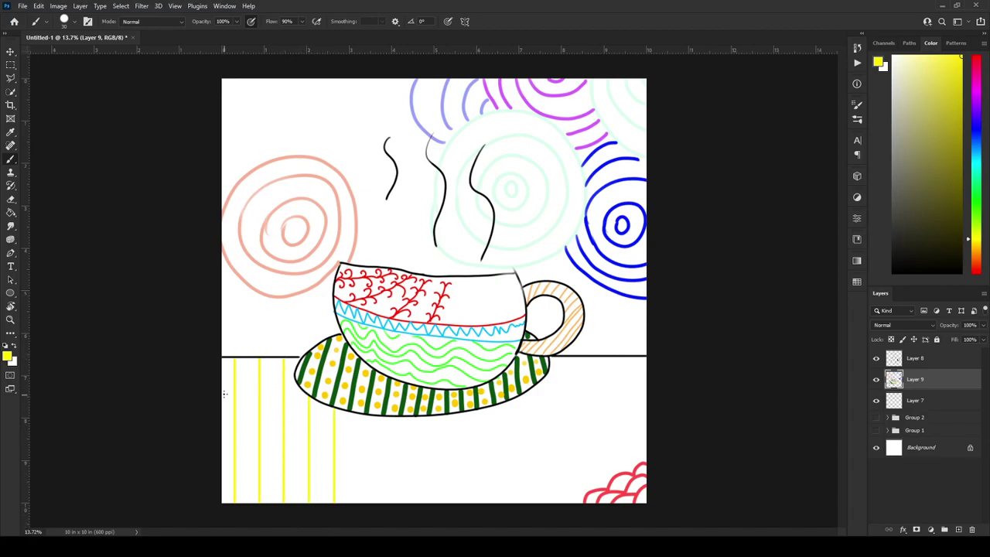
Cross the vertical lines with five horizontal yellow lines to complete the grid
{"action": "left_click_drag", "start_coordinate": [224, 394], "coordinate": [307, 395]}
{"action": "left_click_drag", "start_coordinate": [222, 370], "coordinate": [292, 370]}
{"action": "left_click_drag", "start_coordinate": [335, 421], "coordinate": [222, 421]}
{"action": "left_click_drag", "start_coordinate": [310, 456], "coordinate": [223, 452]}
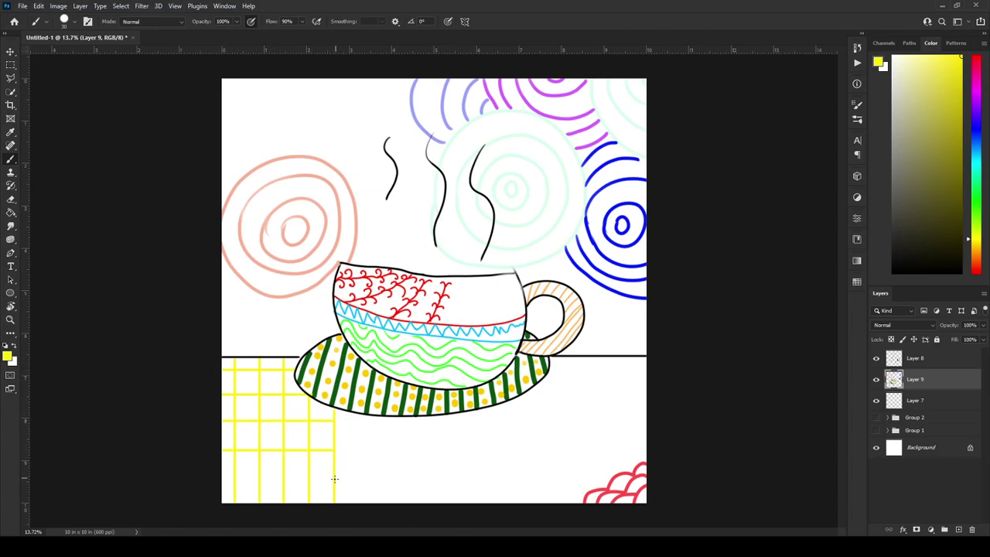
{"action": "mouse_move", "coordinate": [334, 479]}
{"action": "left_mouse_down"}
{"action": "mouse_move", "coordinate": [285, 489]}
{"action": "mouse_move", "coordinate": [225, 480]}
{"action": "left_mouse_up"}
With the Paint Bucket, fill alternating grid cells yellow, undoing fills that flood the background
{"action": "left_click", "coordinate": [11, 211]}
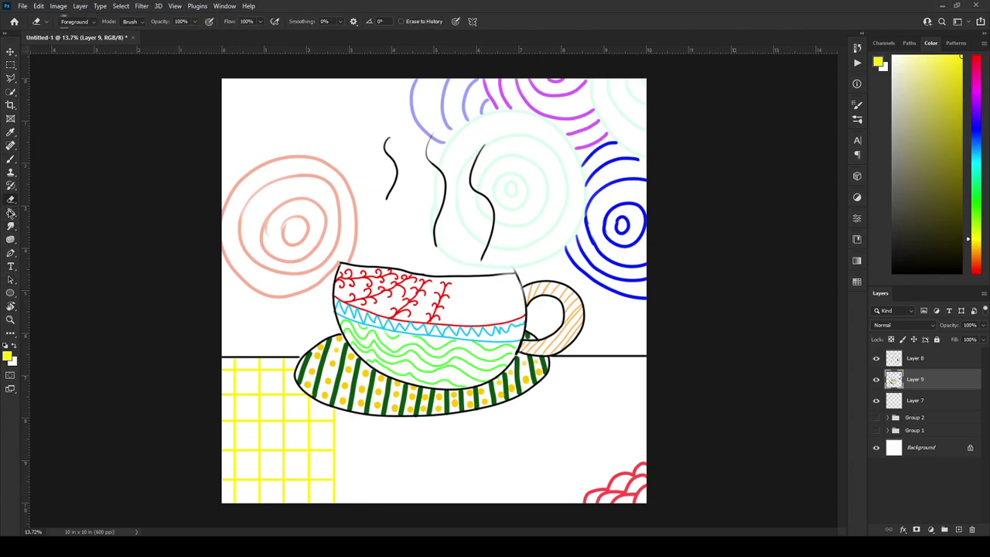
{"action": "left_click", "coordinate": [231, 370]}
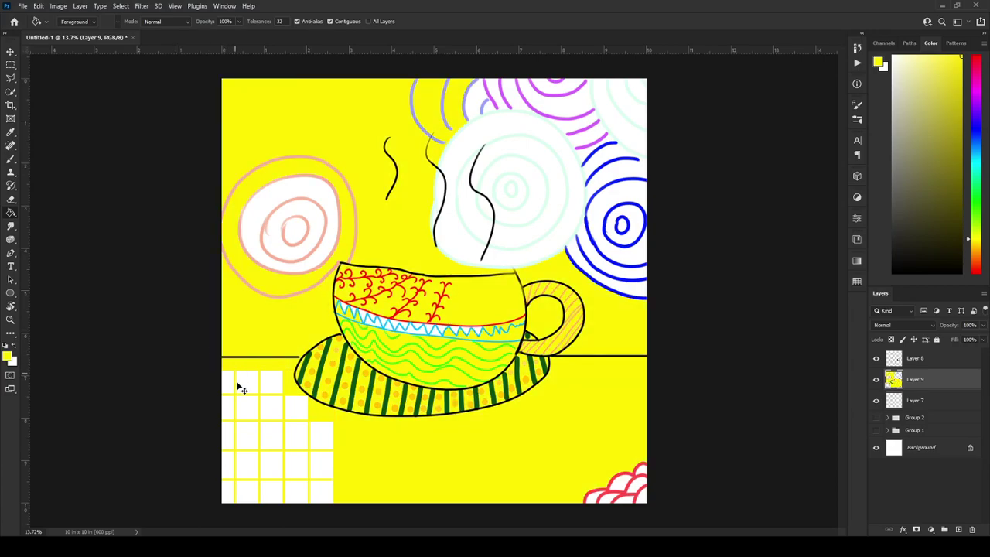
{"action": "key", "text": "ctrl+z"}
{"action": "left_click", "coordinate": [245, 388]}
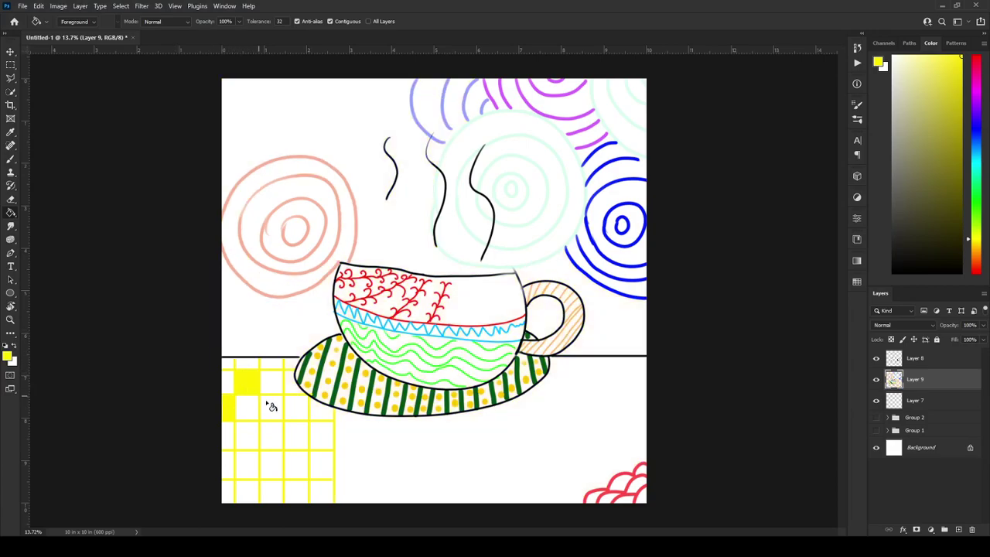
{"action": "left_click", "coordinate": [265, 401]}
{"action": "left_click", "coordinate": [300, 430]}
{"action": "left_click", "coordinate": [290, 383]}
{"action": "key", "text": "ctrl+z"}
{"action": "left_click", "coordinate": [273, 463]}
Fill the leftover white wedges and strips in the checker cells to finish the checkerboard
{"action": "scroll", "coordinate": [239, 434], "scroll_direction": "up", "scroll_amount": 4}
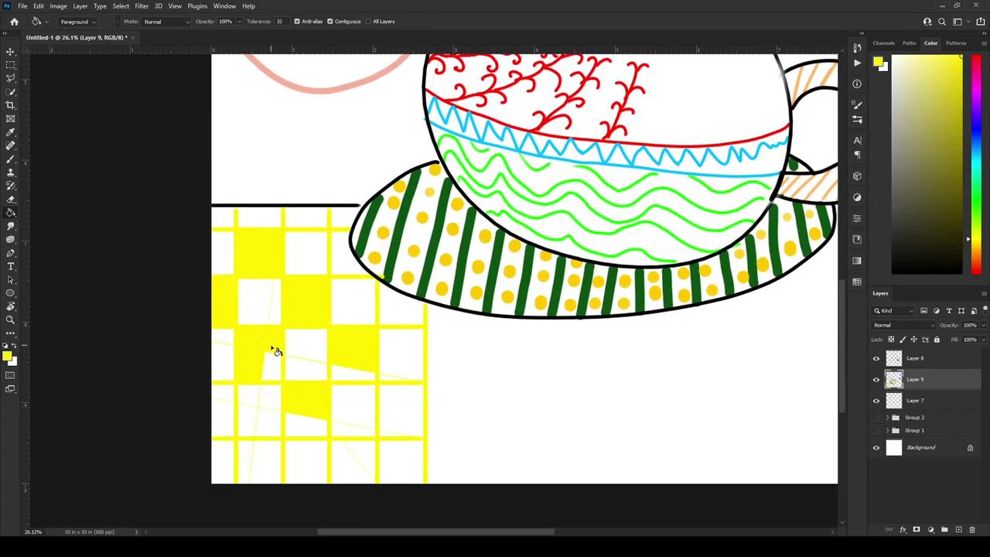
{"action": "left_click", "coordinate": [274, 367]}
{"action": "left_click", "coordinate": [307, 425]}
{"action": "left_click", "coordinate": [258, 462]}
{"action": "left_click", "coordinate": [264, 462]}
{"action": "left_click", "coordinate": [356, 460]}
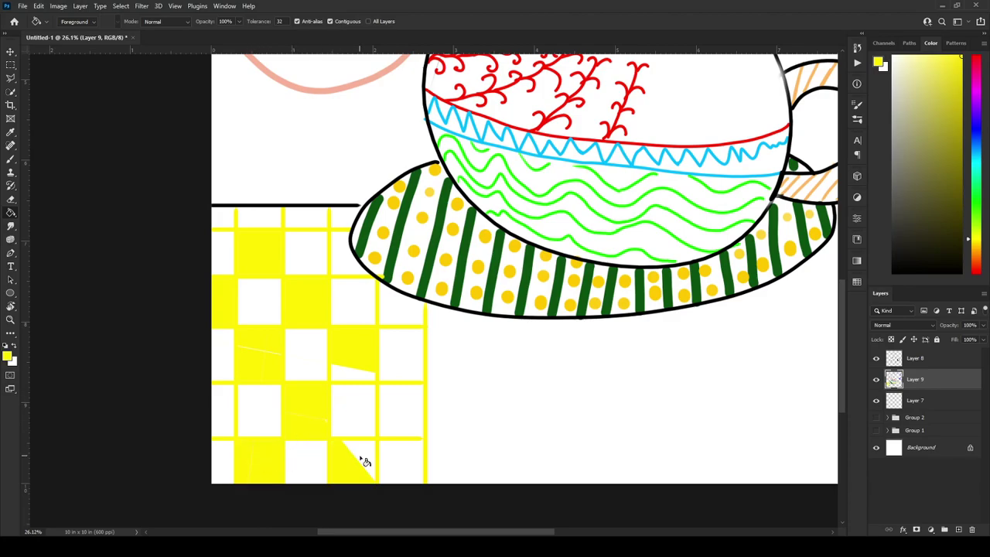
{"action": "left_click", "coordinate": [362, 458]}
{"action": "scroll", "coordinate": [236, 459], "scroll_direction": "down", "scroll_amount": 2}
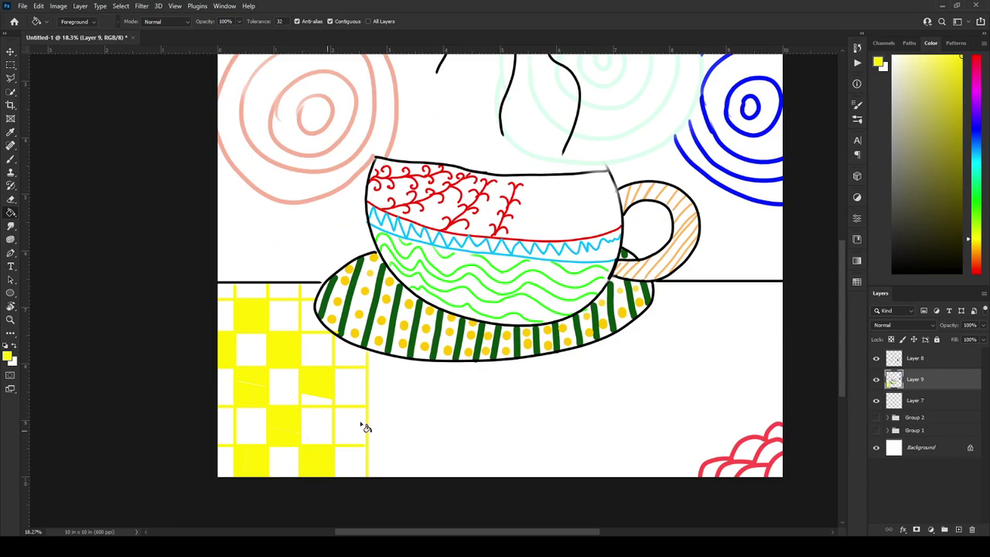
{"action": "left_click", "coordinate": [223, 424]}
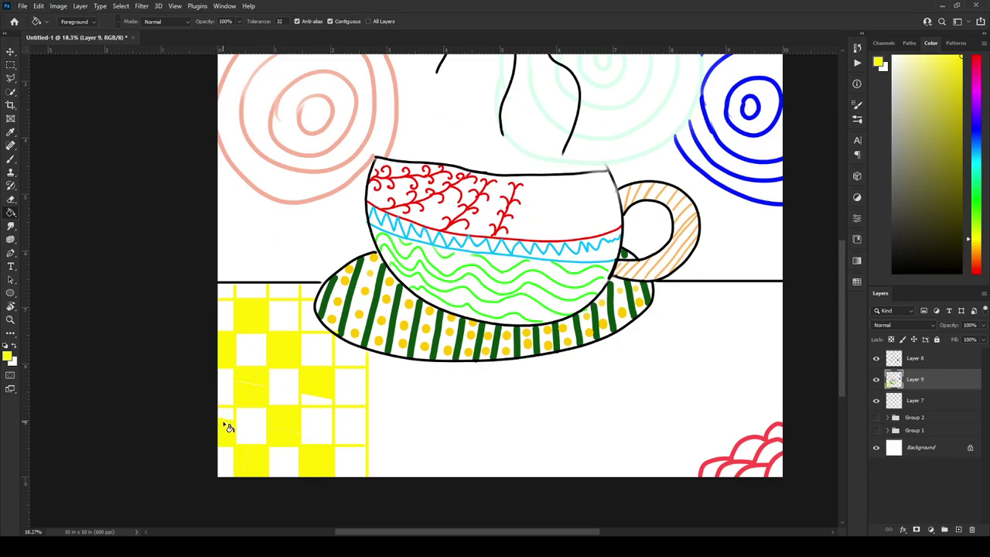
{"action": "left_click", "coordinate": [312, 415]}
{"action": "left_click", "coordinate": [317, 440]}
{"action": "scroll", "coordinate": [332, 418], "scroll_direction": "down", "scroll_amount": 2}
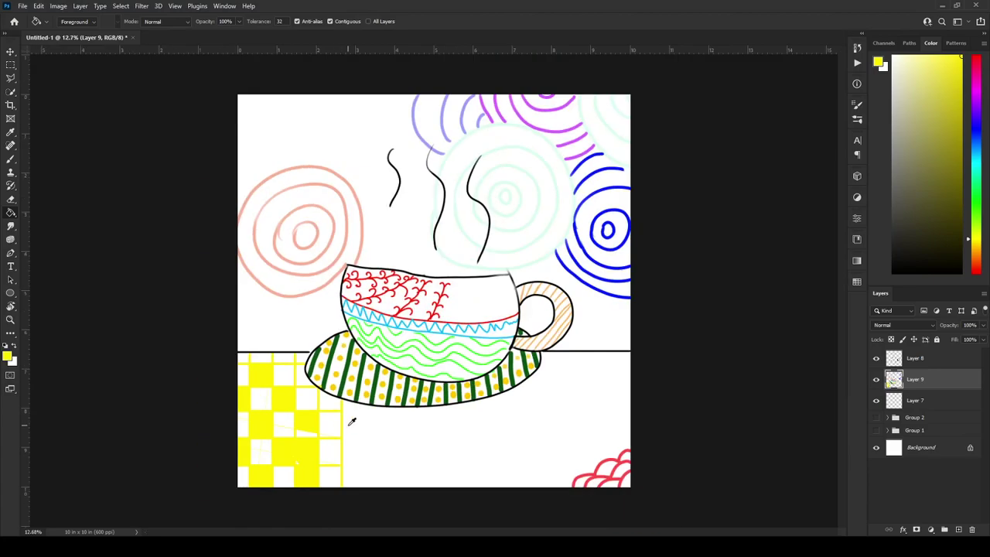